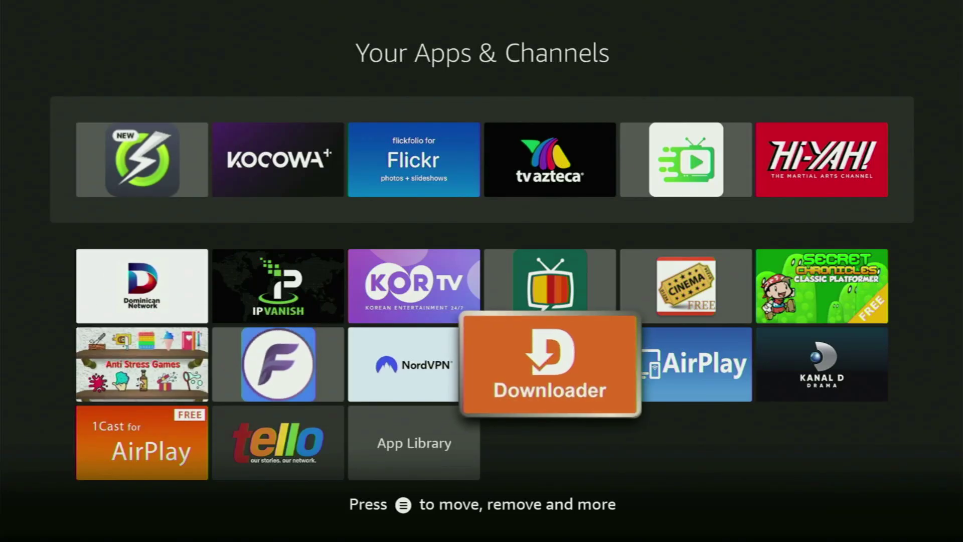
pyautogui.press('Up')
pyautogui.press('Right')
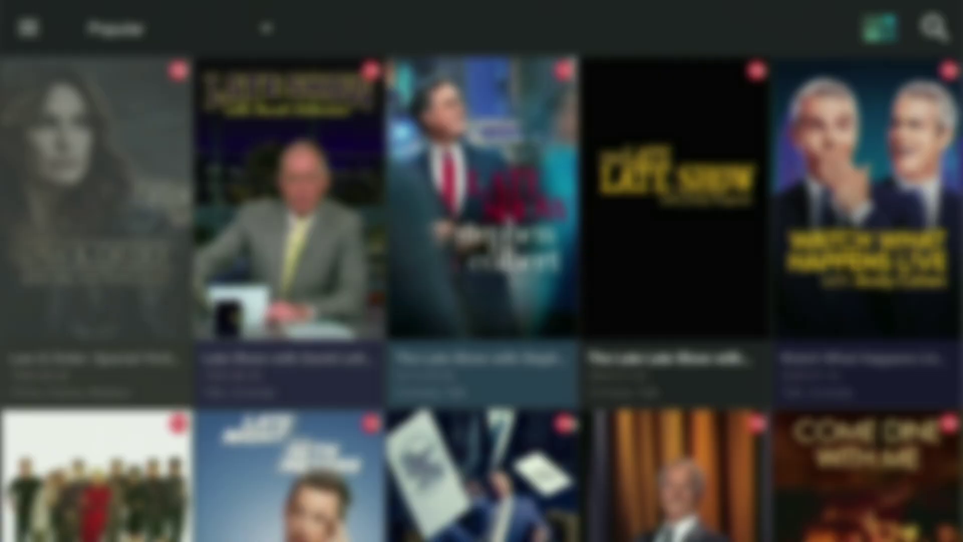
# Browse down through the list of popular TV shows
pyautogui.press('Down')
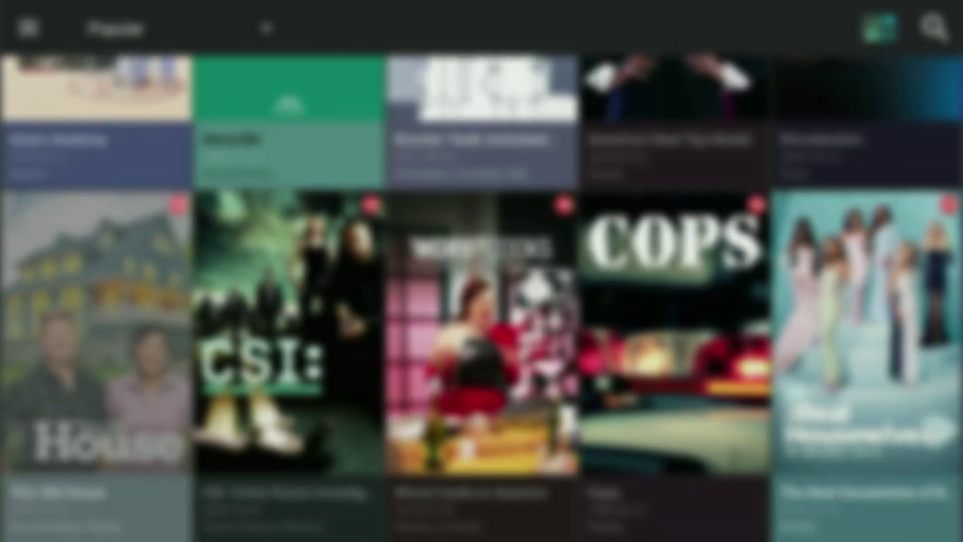
pyautogui.press('Down')
pyautogui.press('Down')
pyautogui.press('Down')
pyautogui.press('Down')
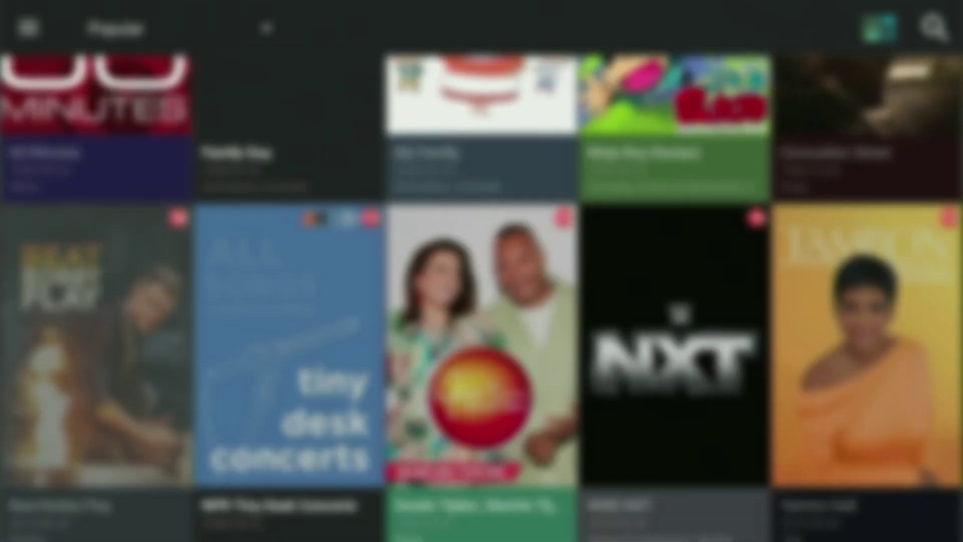
pyautogui.press('Down')
pyautogui.press('Down')
pyautogui.press('Down')
pyautogui.press('Down')
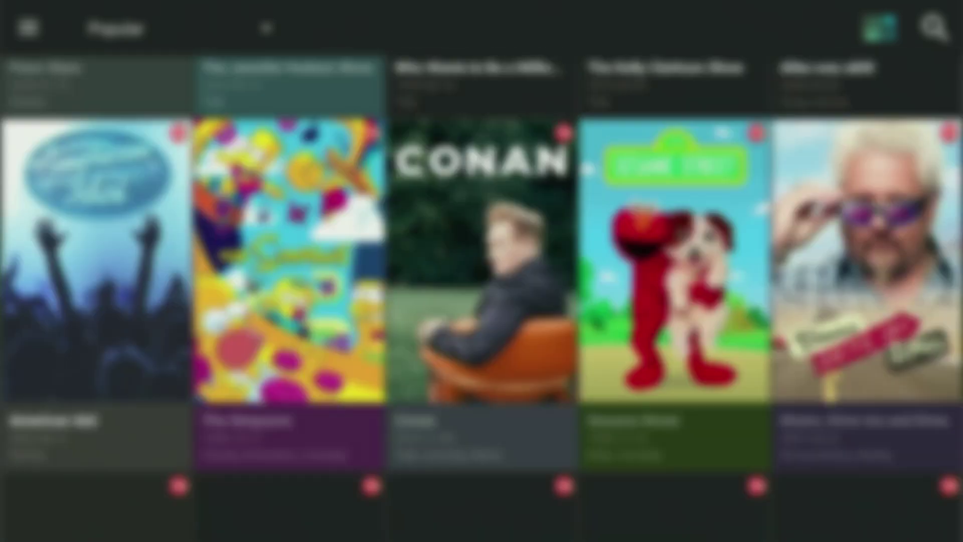
pyautogui.press('Down')
pyautogui.press('Down')
pyautogui.press('Down')
pyautogui.press('Down')
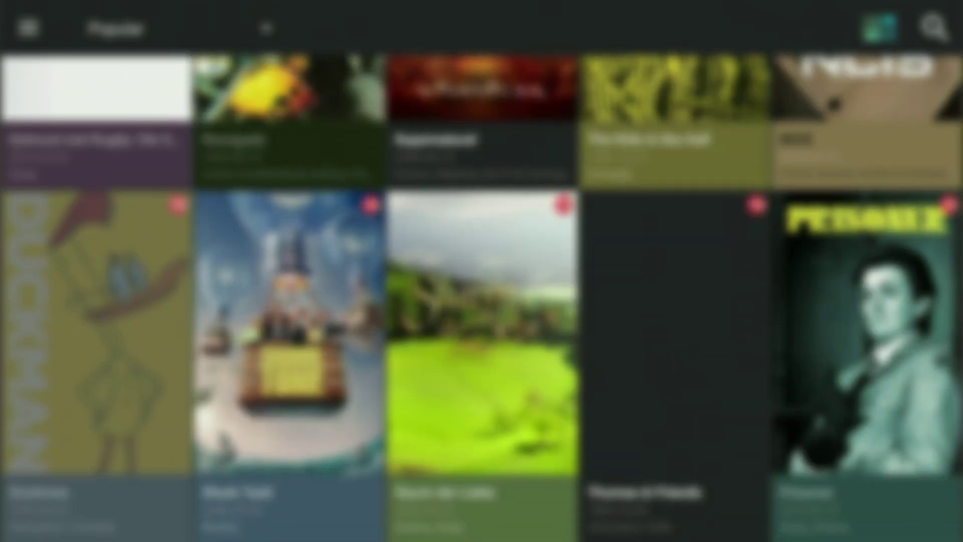
pyautogui.press('Down')
pyautogui.press('Down')
pyautogui.press('Down')
pyautogui.press('Down')
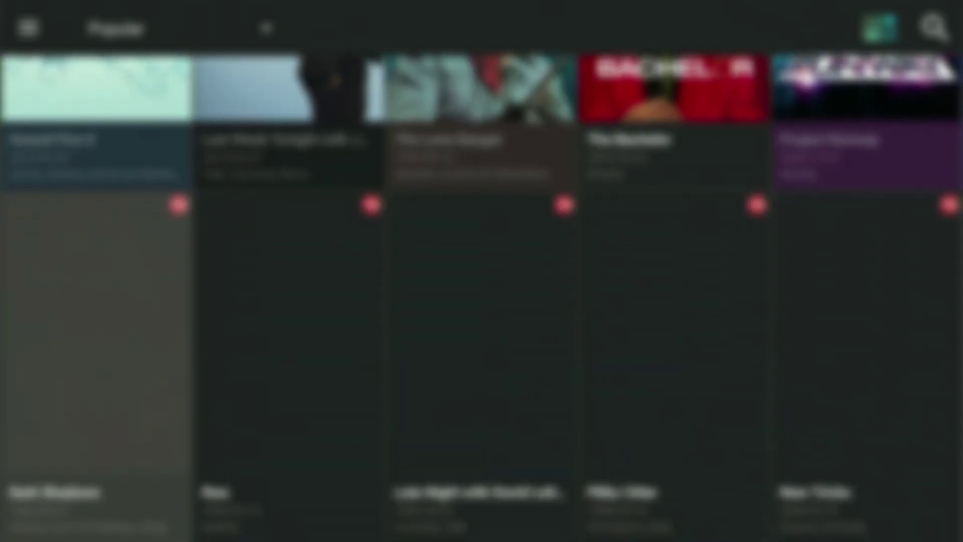
pyautogui.press('Down')
pyautogui.press('Down')
pyautogui.press('Down')
pyautogui.press('Down')
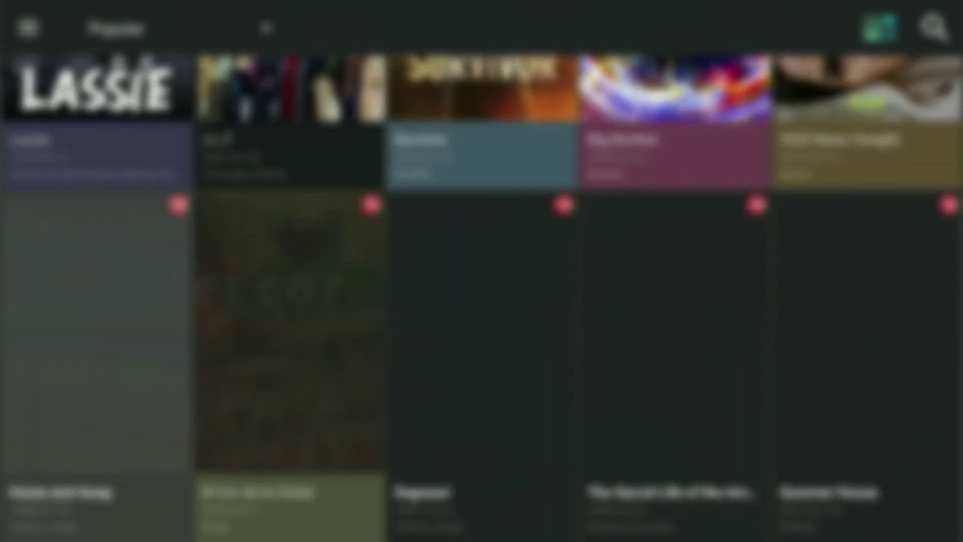
pyautogui.press('Down')
pyautogui.press('Down')
pyautogui.press('Down')
pyautogui.press('Down')
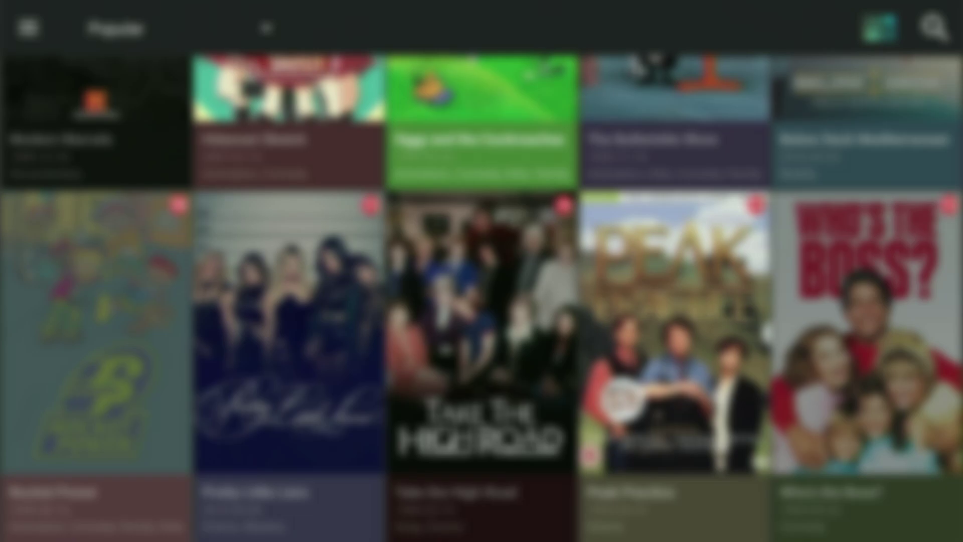
pyautogui.press('Down')
pyautogui.press('Down')
pyautogui.press('Down')
pyautogui.press('Down')
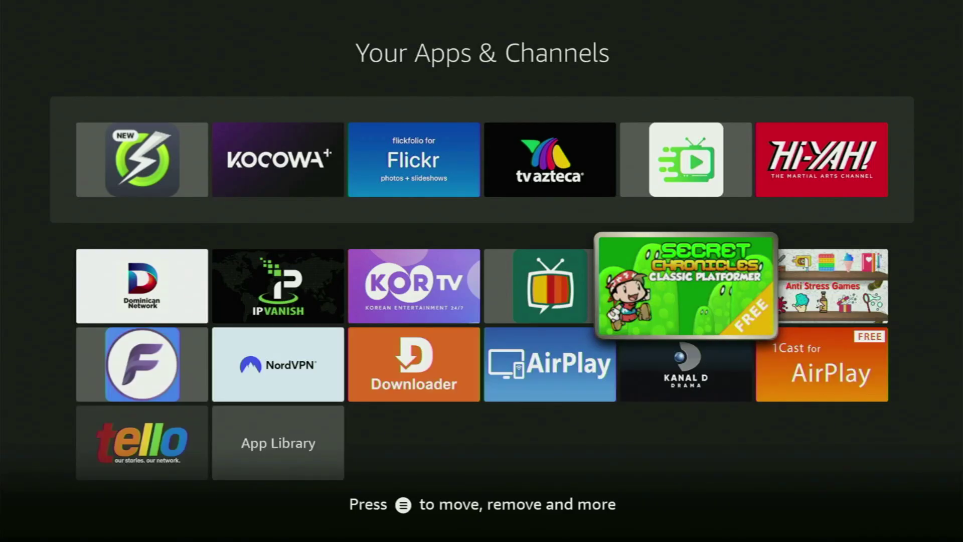
pyautogui.press('Left')
pyautogui.press('Left')
pyautogui.press('Down')
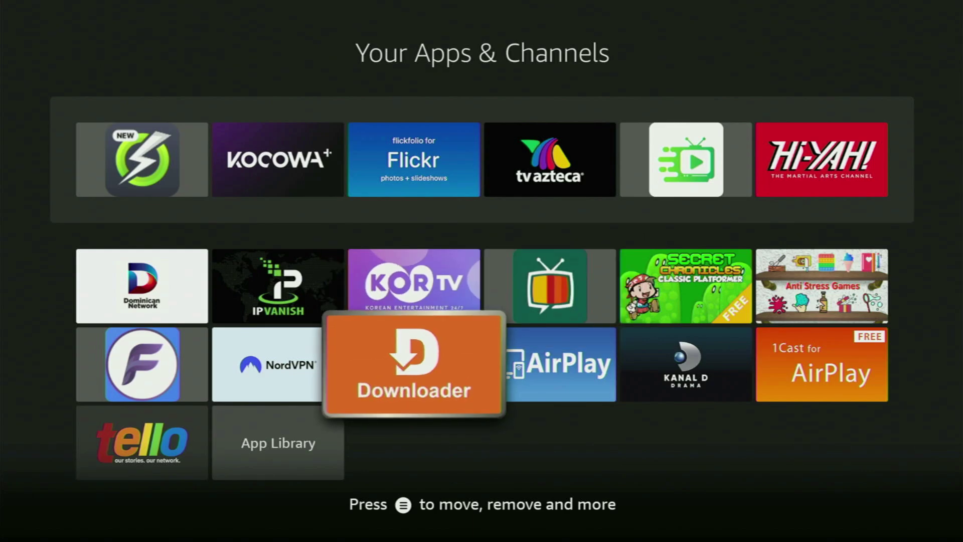
pyautogui.press('Left')
pyautogui.press('Left')
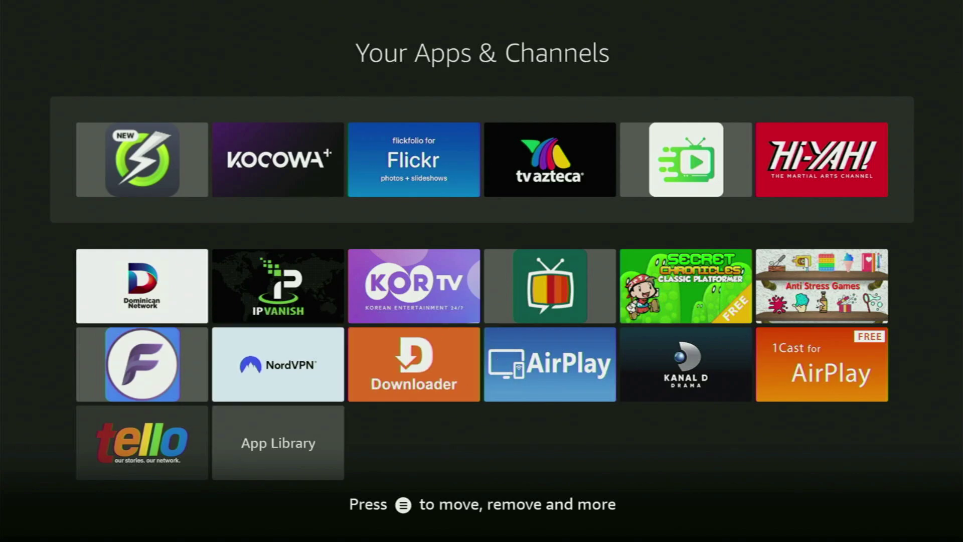
pyautogui.press('Left')
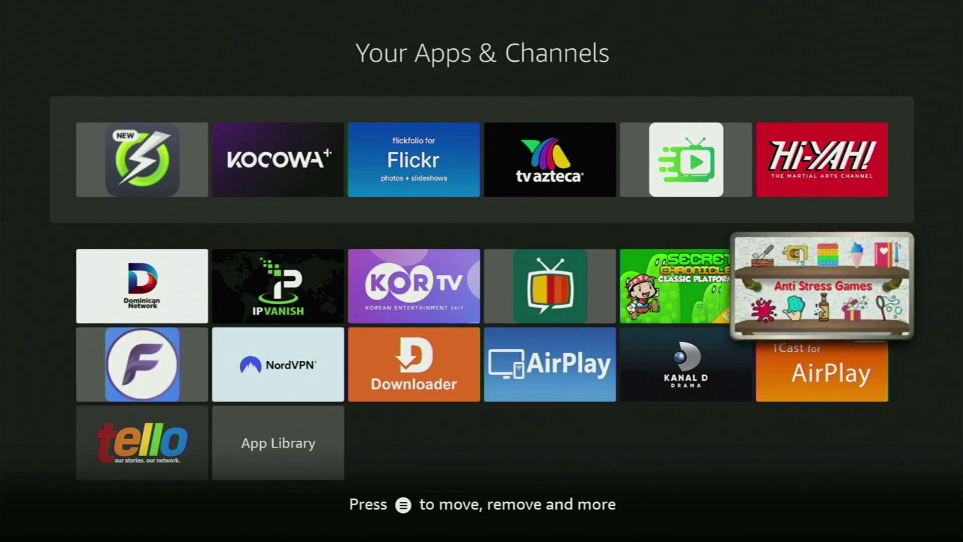
pyautogui.press('Up')
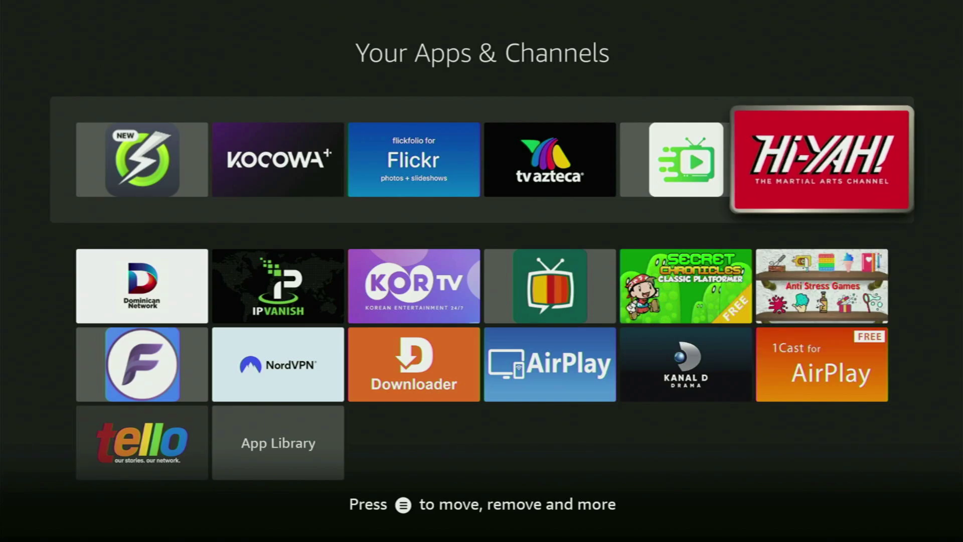
pyautogui.press('Left')
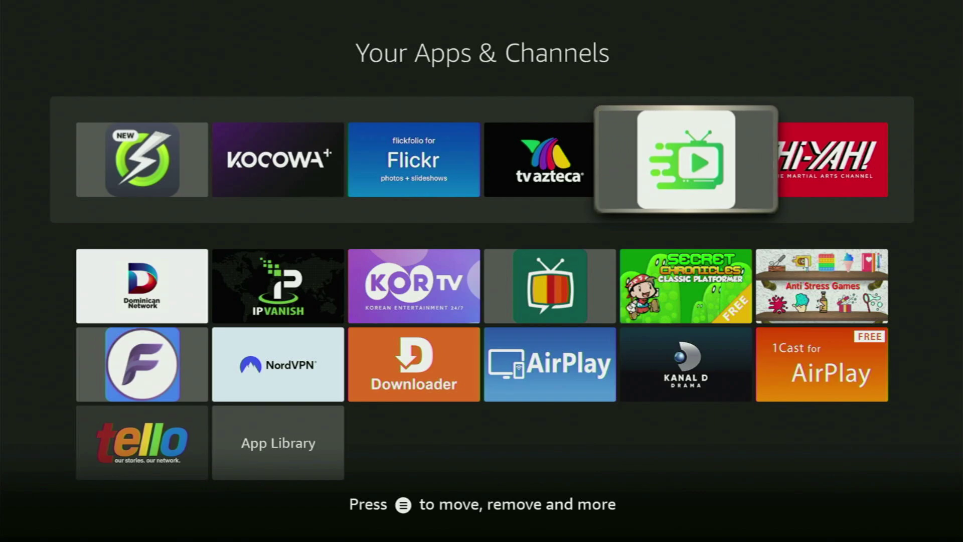
# Return to the home screen and go to the search field in the Find section
pyautogui.press('Menu')
pyautogui.press('Home')
pyautogui.press('Left')
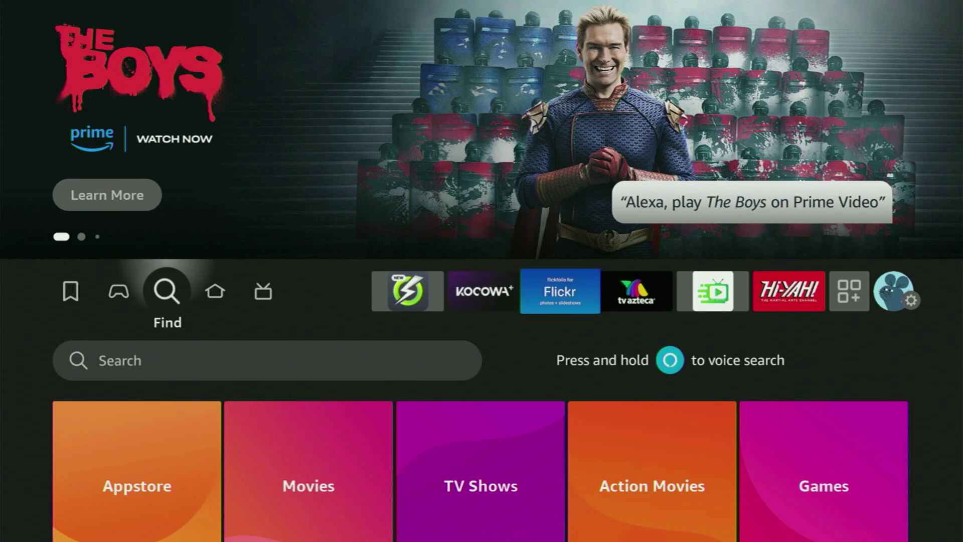
pyautogui.press('Down')
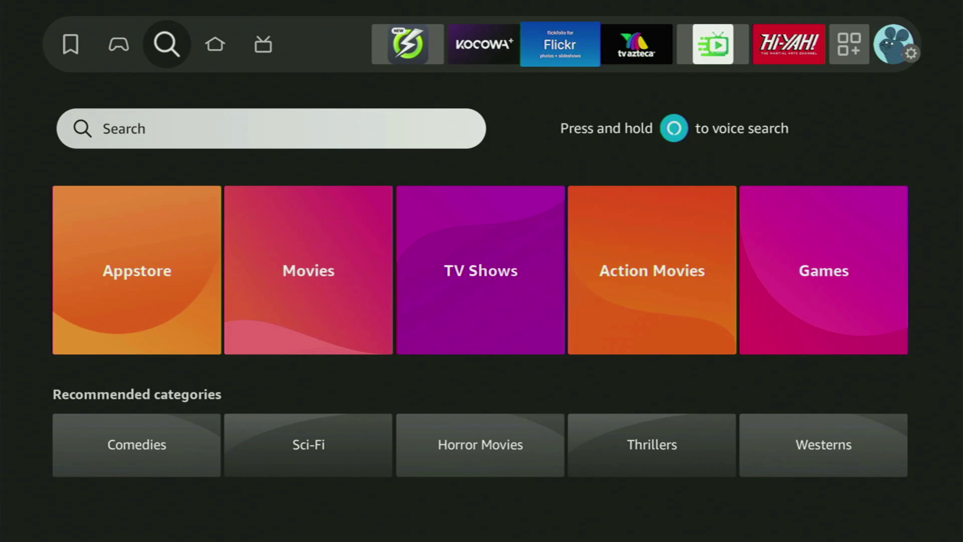
# Search for the Downloader app by entering "Down" and choosing the Downloader suggestion
pyautogui.press('Return')
pyautogui.press('Right')
pyautogui.press('Right')
pyautogui.press('Right')
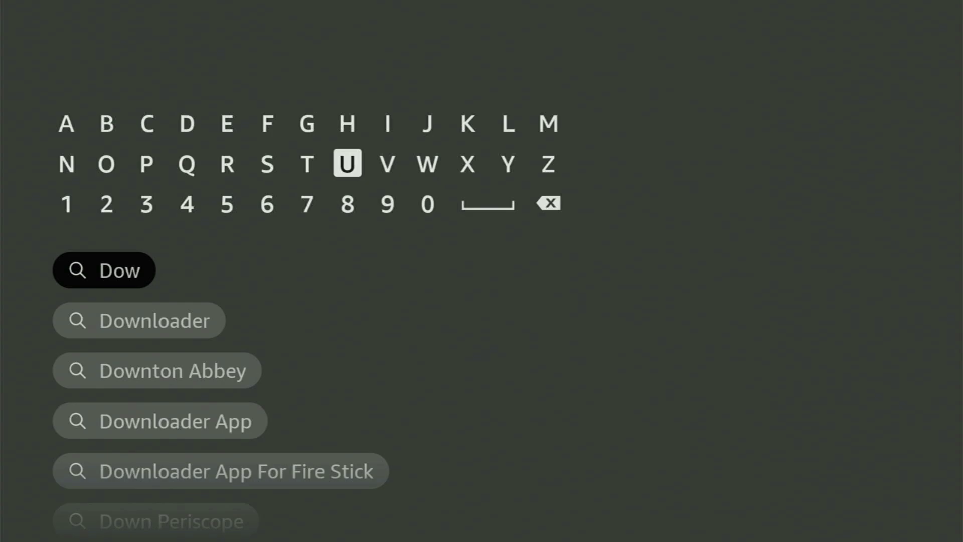
pyautogui.press('Left')
pyautogui.press('Left')
pyautogui.press('Left')
pyautogui.press('Left')
pyautogui.press('Left')
pyautogui.press('Left')
pyautogui.press('Left')
pyautogui.press('Return')
pyautogui.press('Down')
pyautogui.press('Down')
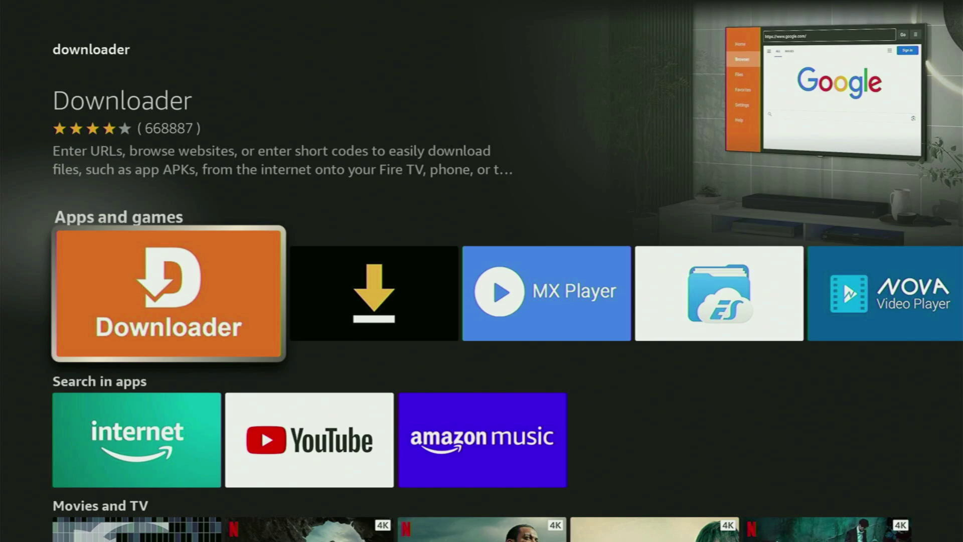
# Look through the Downloader search results, from the apps and games to the live events
pyautogui.press('Right')
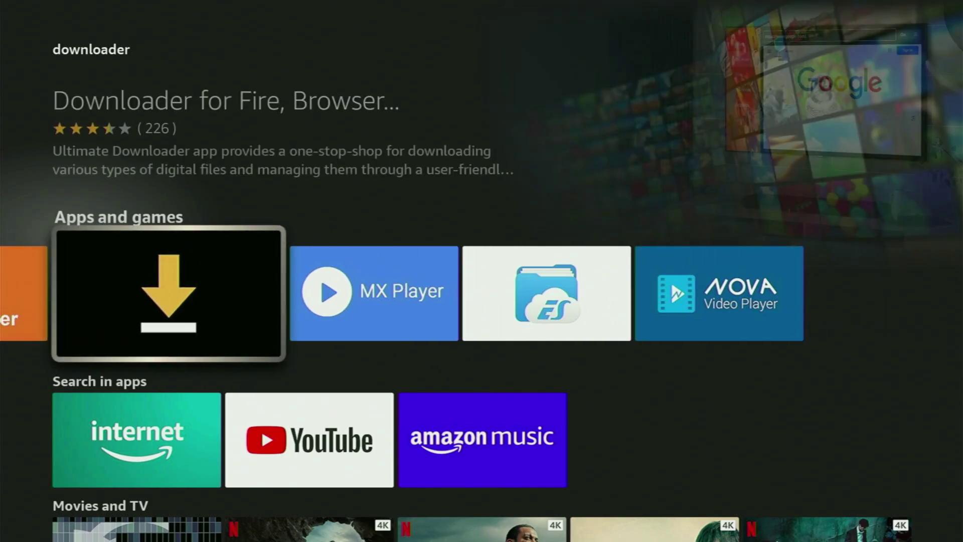
pyautogui.press('Right')
pyautogui.press('Right')
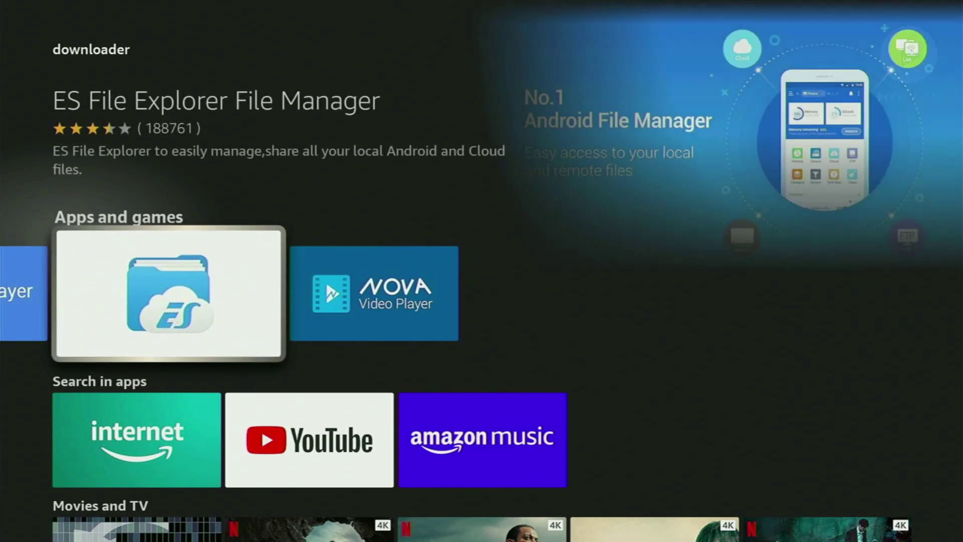
pyautogui.press('Right')
pyautogui.press('Down')
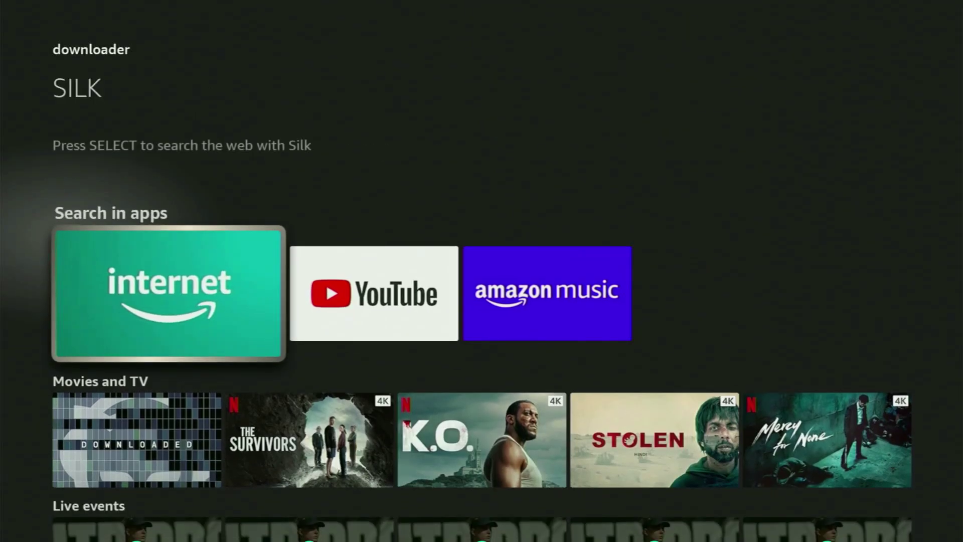
pyautogui.press('Down')
pyautogui.press('Down')
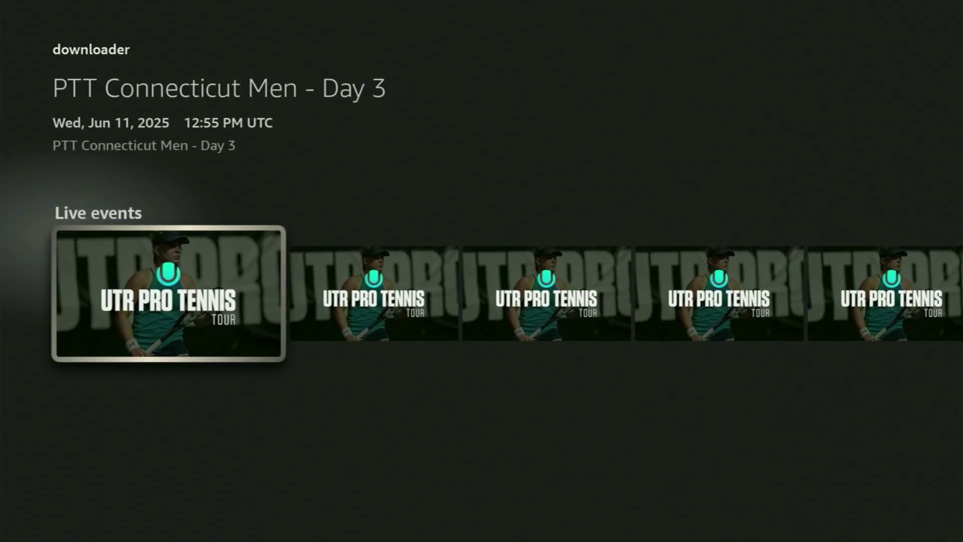
# Return to the home screen and bring up the device settings
pyautogui.press('Home')
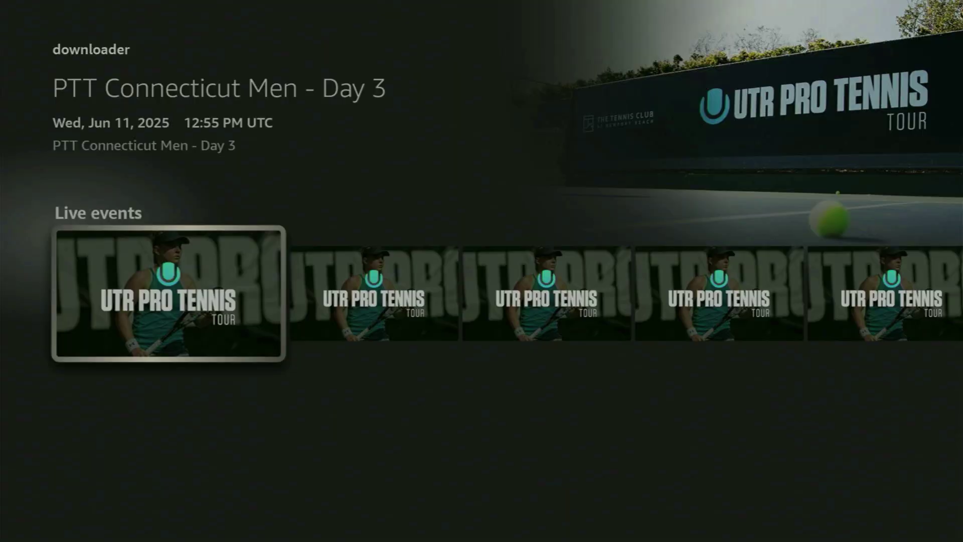
pyautogui.press('Right')
pyautogui.press('Right')
pyautogui.press('Right')
pyautogui.press('Right')
pyautogui.press('Right')
pyautogui.press('Right')
pyautogui.press('Right')
pyautogui.press('Right')
pyautogui.press('Right')
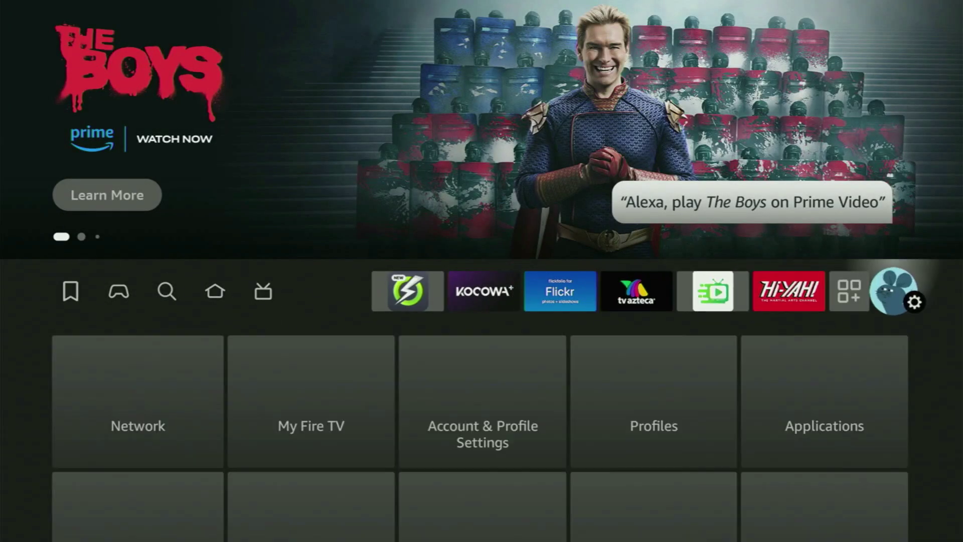
# Open the My Fire TV settings
pyautogui.press('Down')
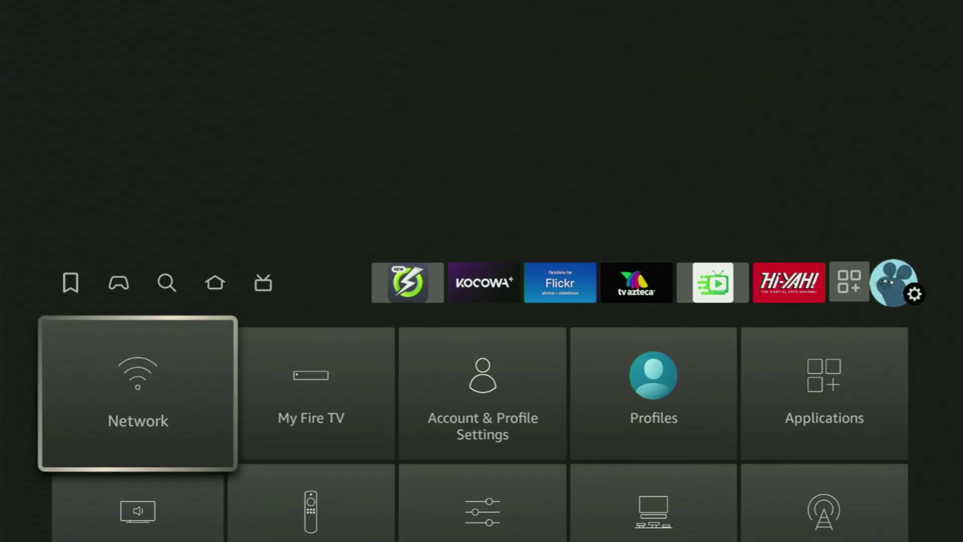
pyautogui.press('Down')
pyautogui.press('Up')
pyautogui.press('Right')
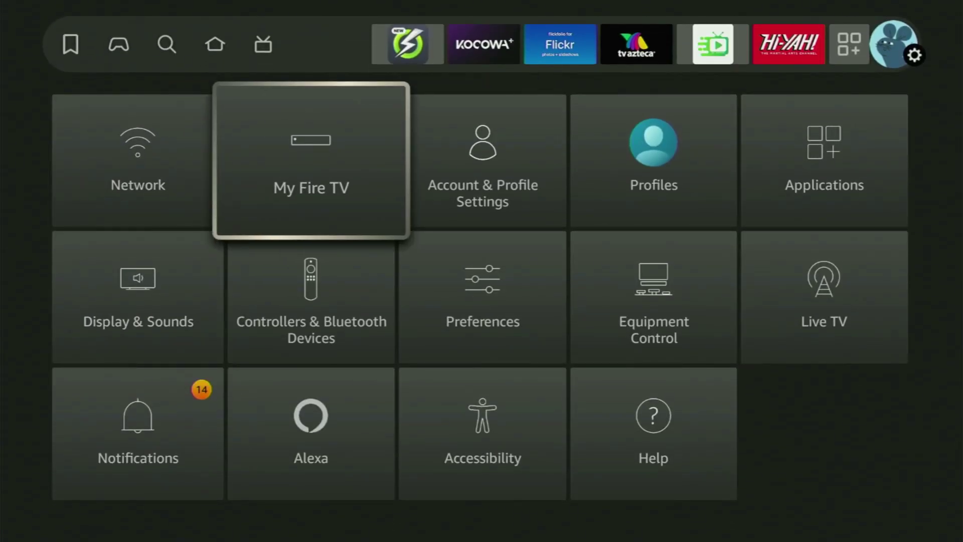
pyautogui.press('Return')
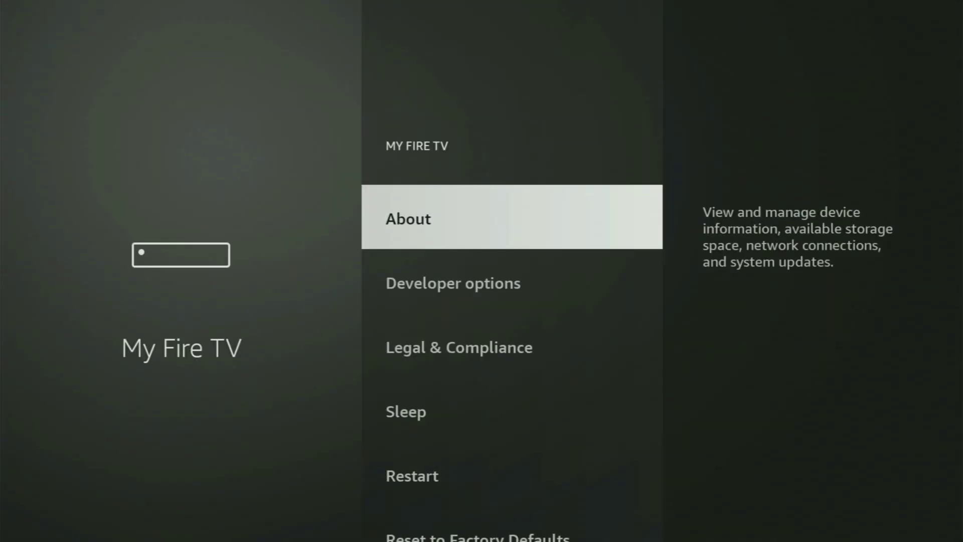
# Look through the My Fire TV options, from Developer options down to Reset to Factory Defaults and back to About
pyautogui.press('Down')
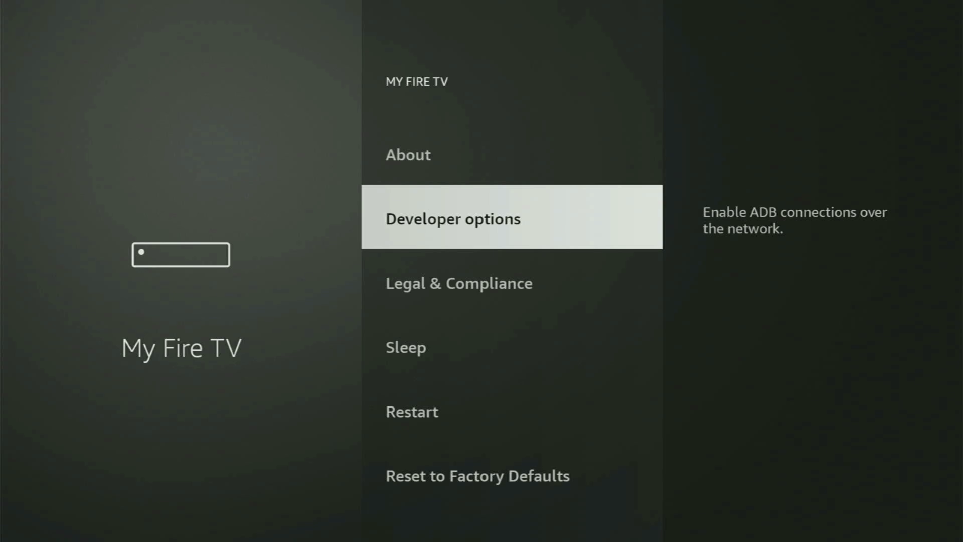
pyautogui.press('Down')
pyautogui.press('Down')
pyautogui.press('Down')
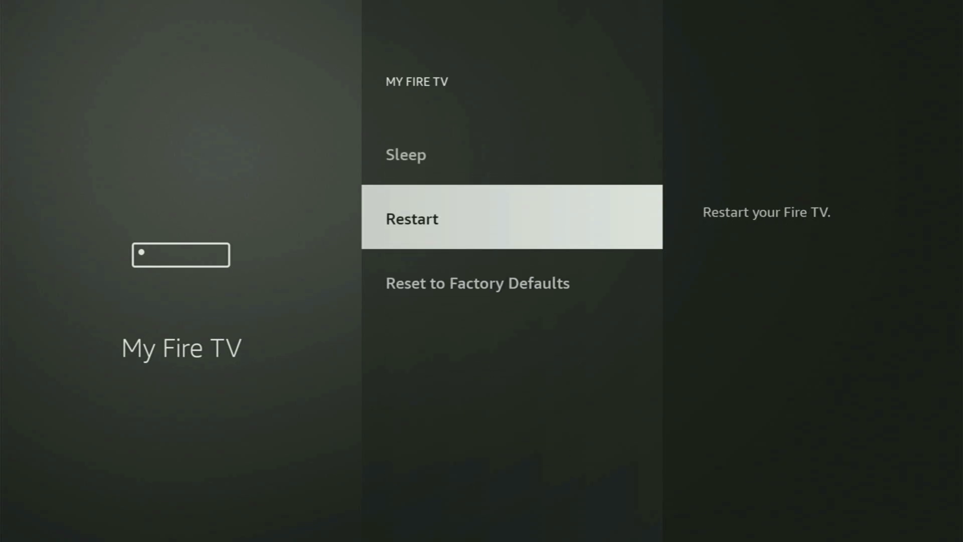
pyautogui.press('Down')
pyautogui.press('Up')
pyautogui.press('Up')
pyautogui.press('Up')
pyautogui.press('Up')
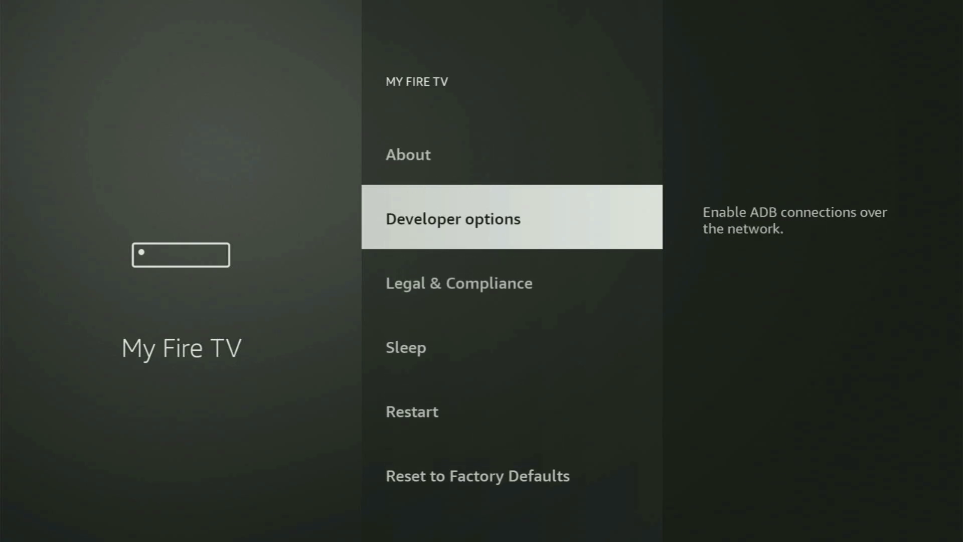
pyautogui.press('Up')
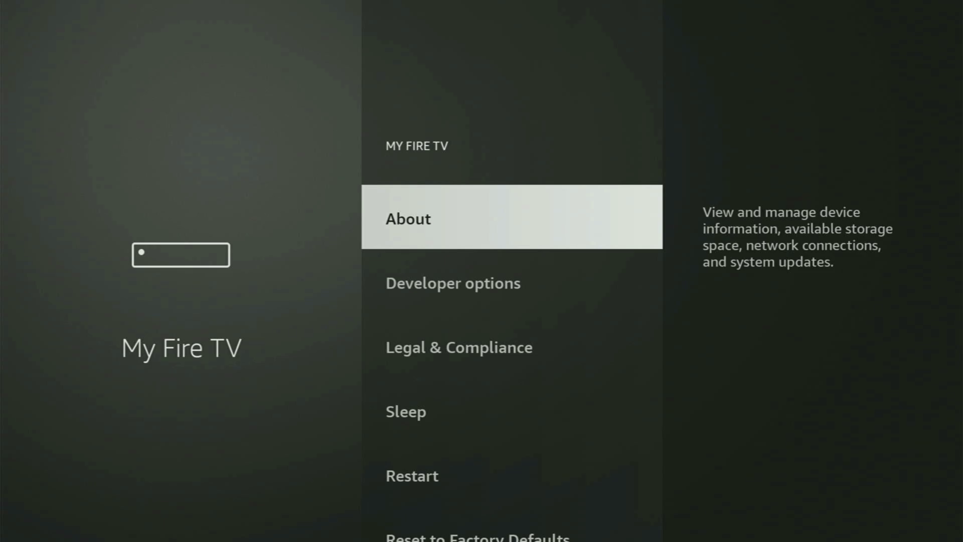
# Open the About section and select its Fire TV entry
pyautogui.press('Down')
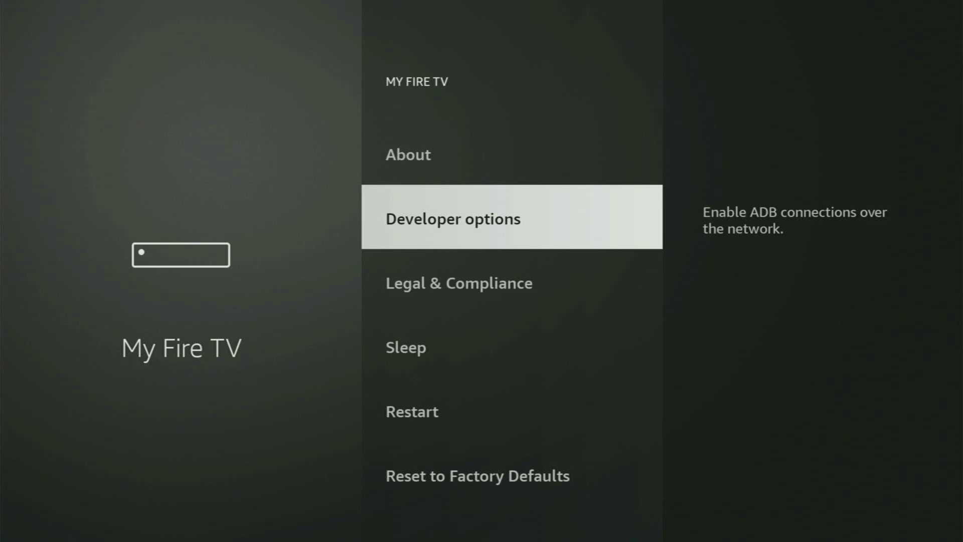
pyautogui.press('Up')
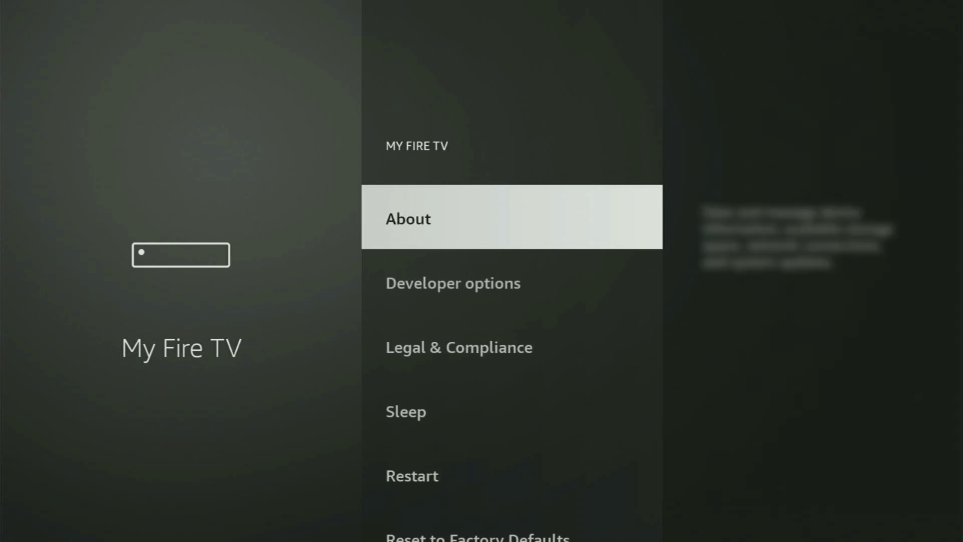
pyautogui.press('Return')
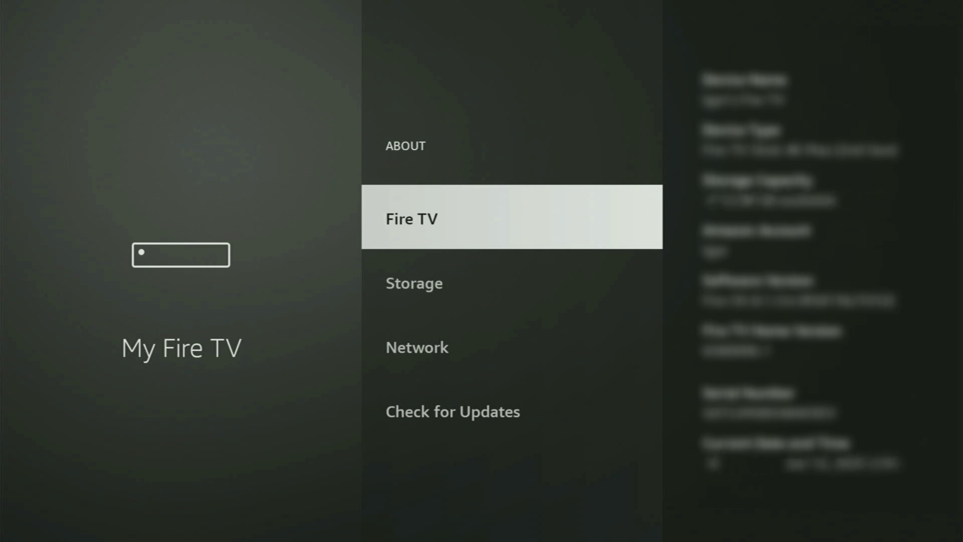
pyautogui.press('Return')
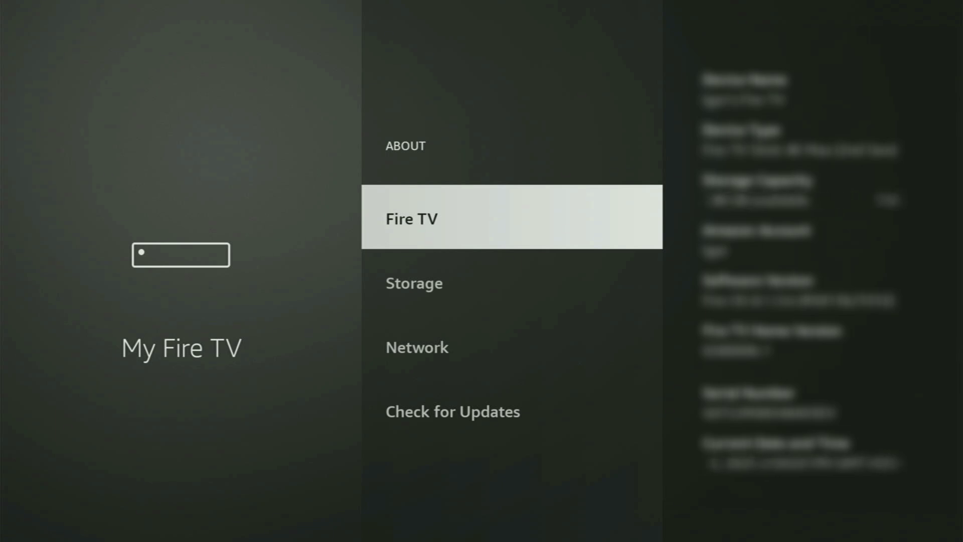
# Turn on ADB debugging in the Developer options and open the Install unknown apps list
pyautogui.press('Escape')
pyautogui.press('Down')
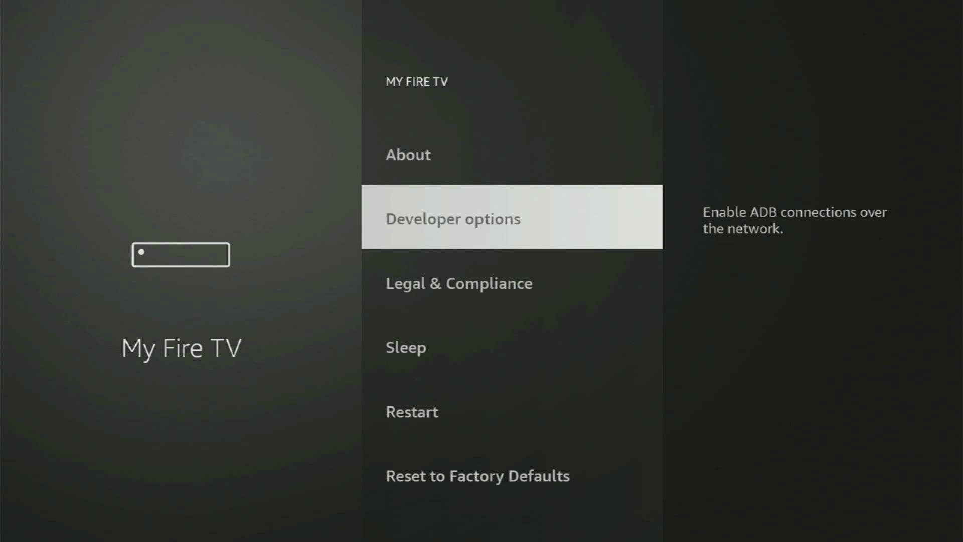
pyautogui.press('Return')
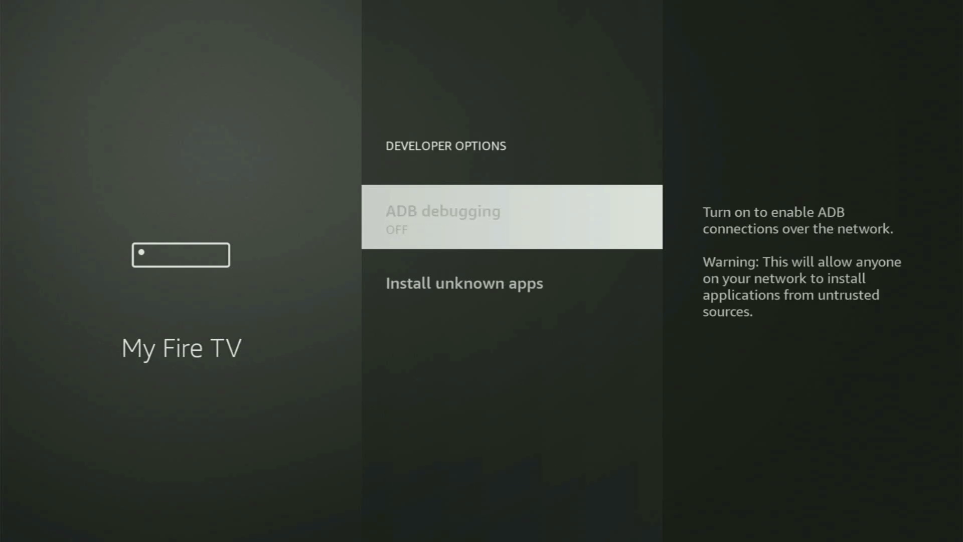
pyautogui.press('Down')
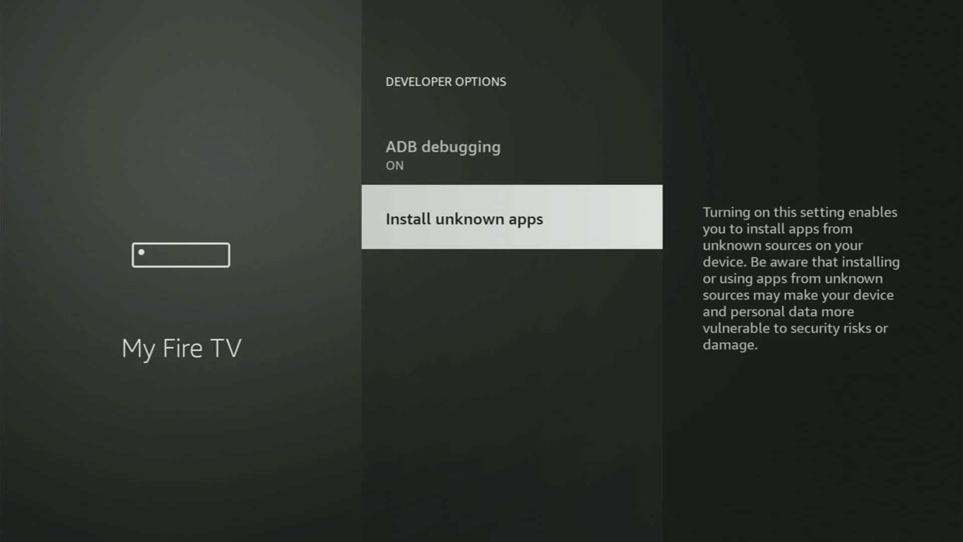
pyautogui.press('Return')
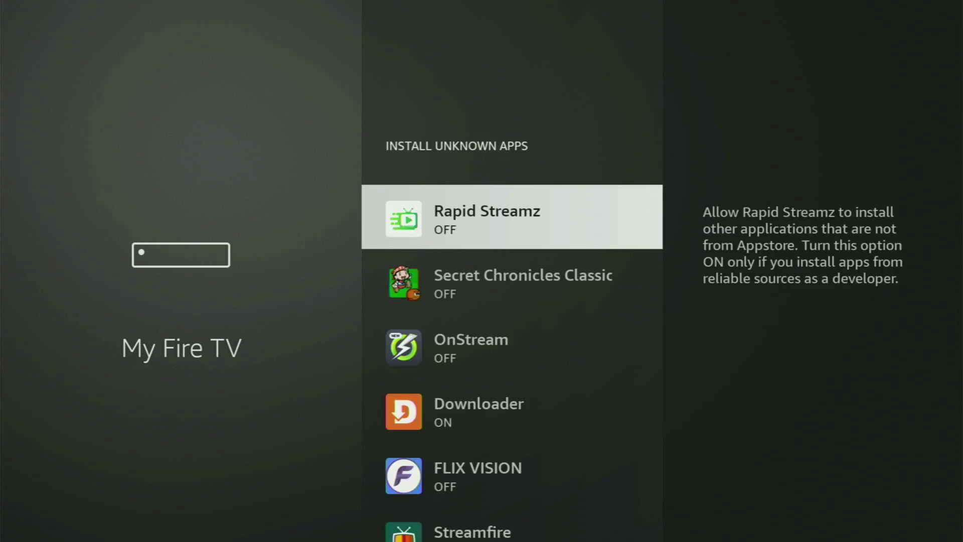
# Switch Downloader's permission to install unknown apps off and back on
pyautogui.press('Down')
pyautogui.press('Down')
pyautogui.press('Down')
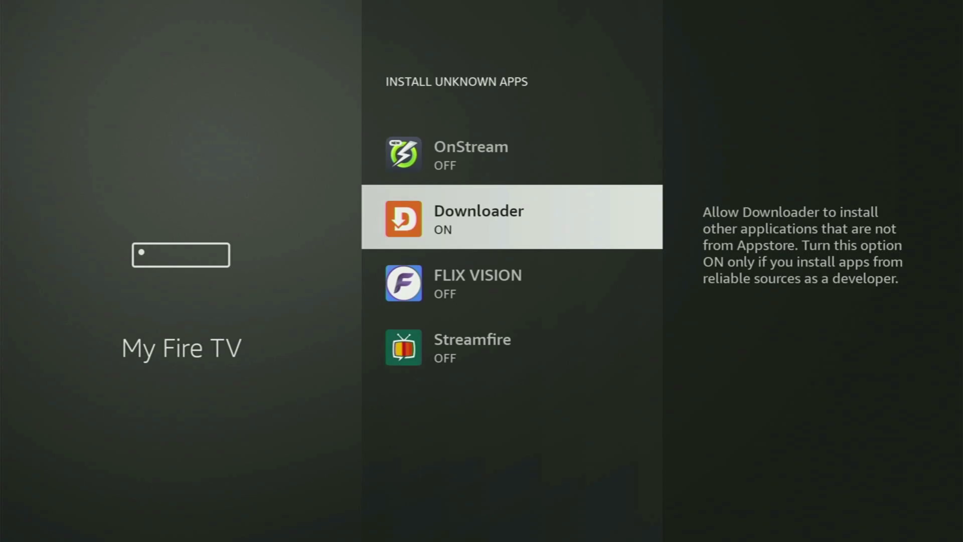
pyautogui.press('Return')
pyautogui.press('Return')
# Look through the install permissions of the other apps, from FLIX VISION up to Rapid Streamz and back down
pyautogui.press('Down')
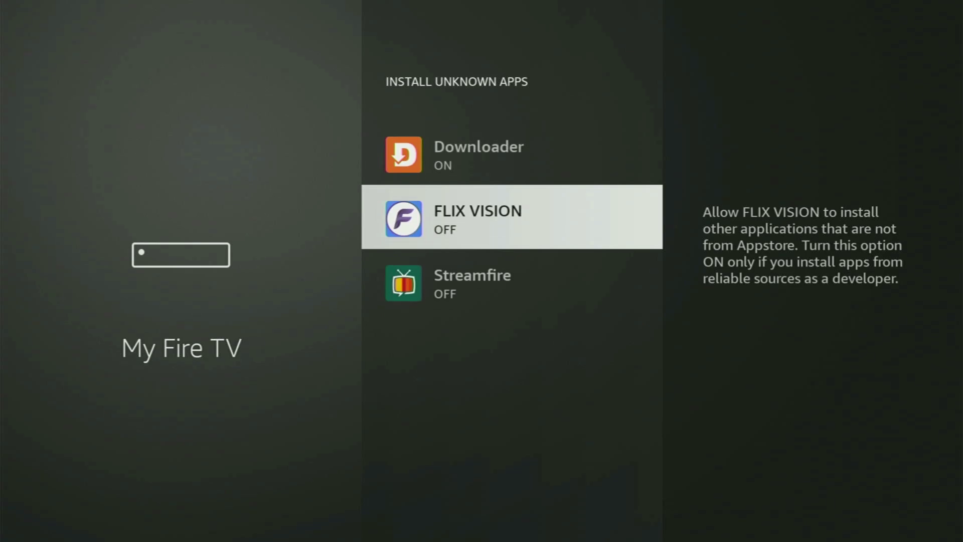
pyautogui.press('Up')
pyautogui.press('Up')
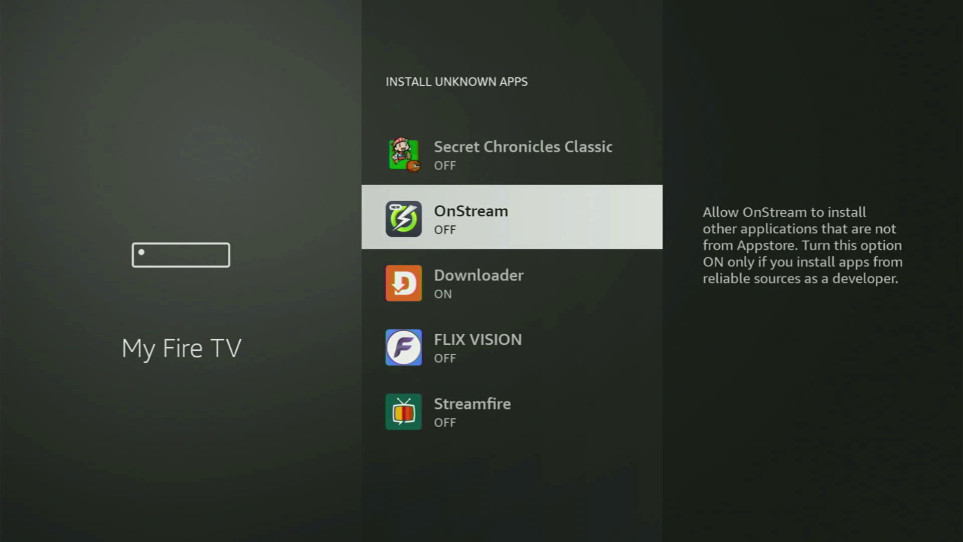
pyautogui.press('Up')
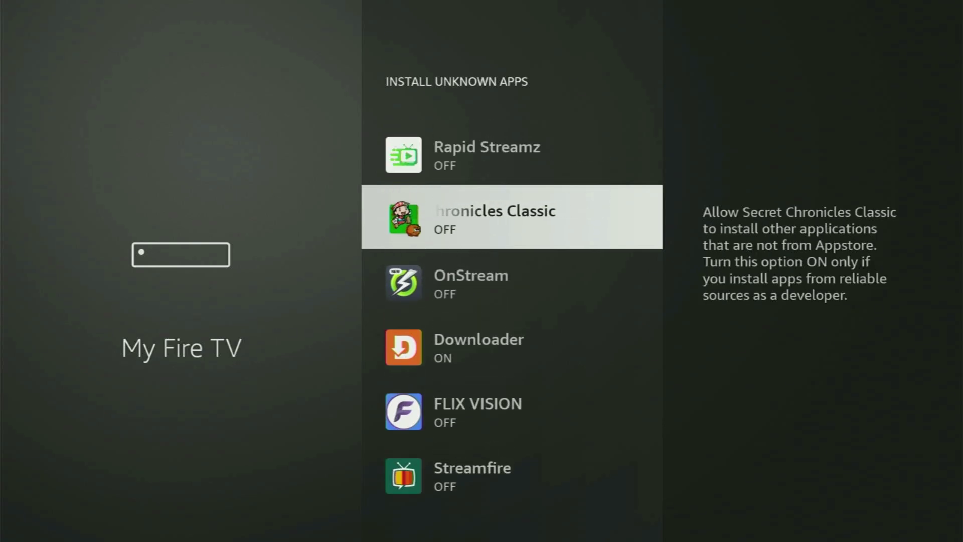
pyautogui.press('Up')
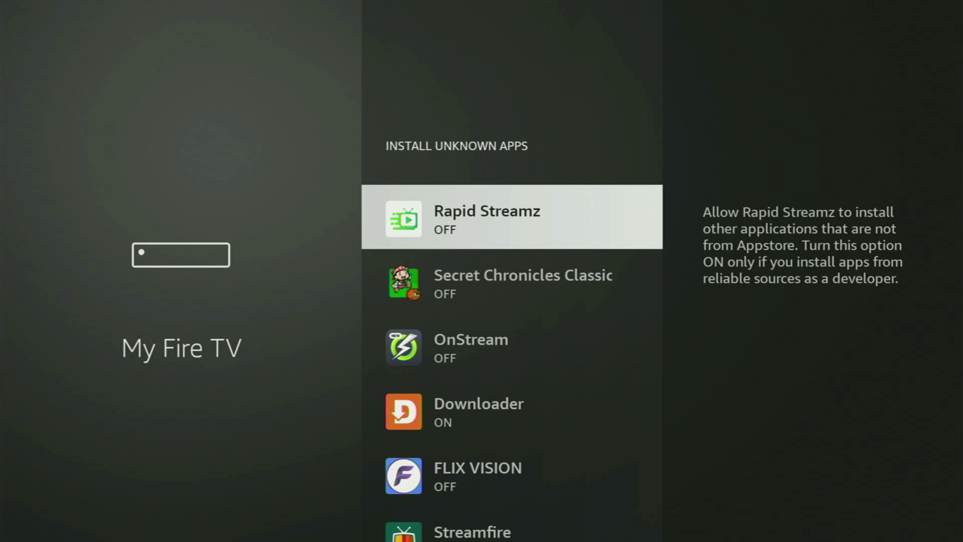
pyautogui.press('Down')
pyautogui.press('Down')
pyautogui.press('Down')
pyautogui.press('Down')
pyautogui.press('Down')
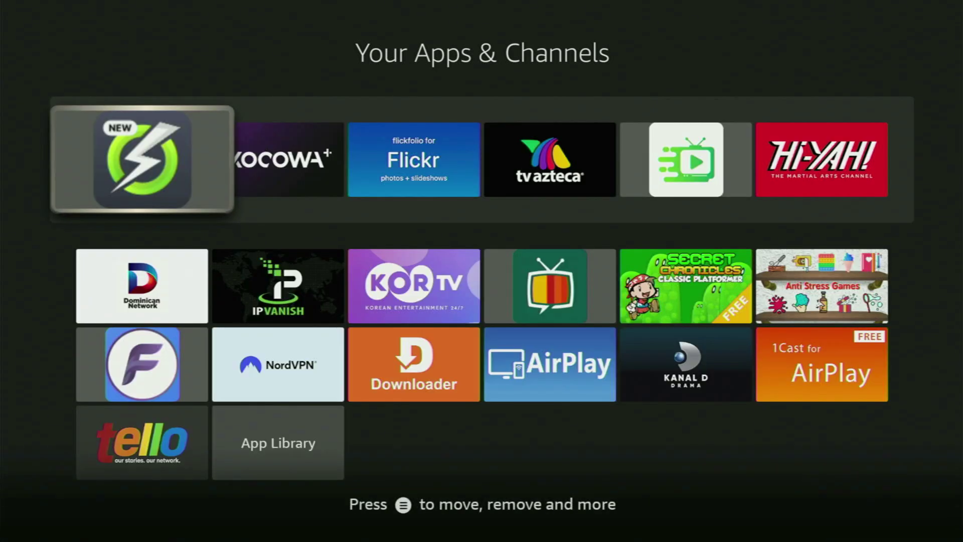
# Launch NordVPN from Your Apps & Channels
pyautogui.press('Down')
pyautogui.press('Down')
pyautogui.press('Right')
pyautogui.press('Right')
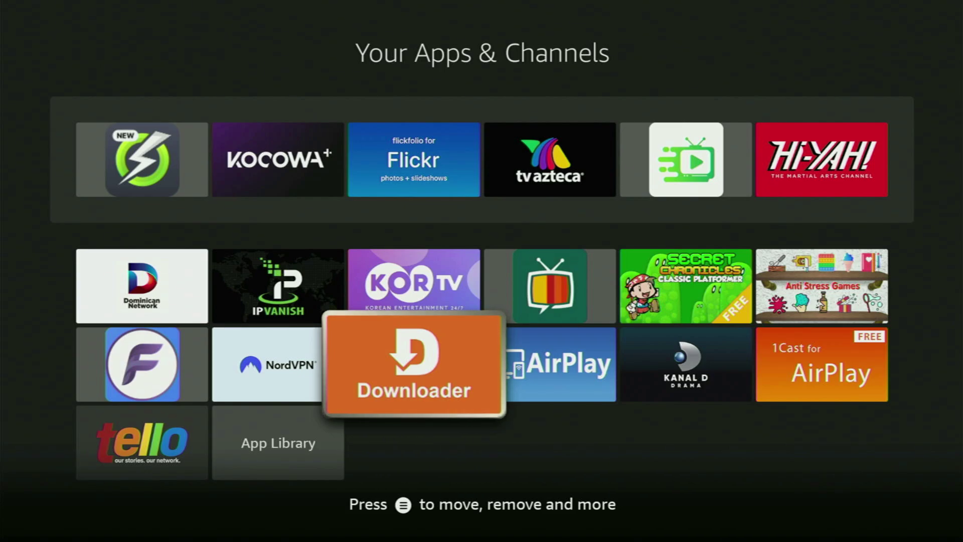
pyautogui.press('Left')
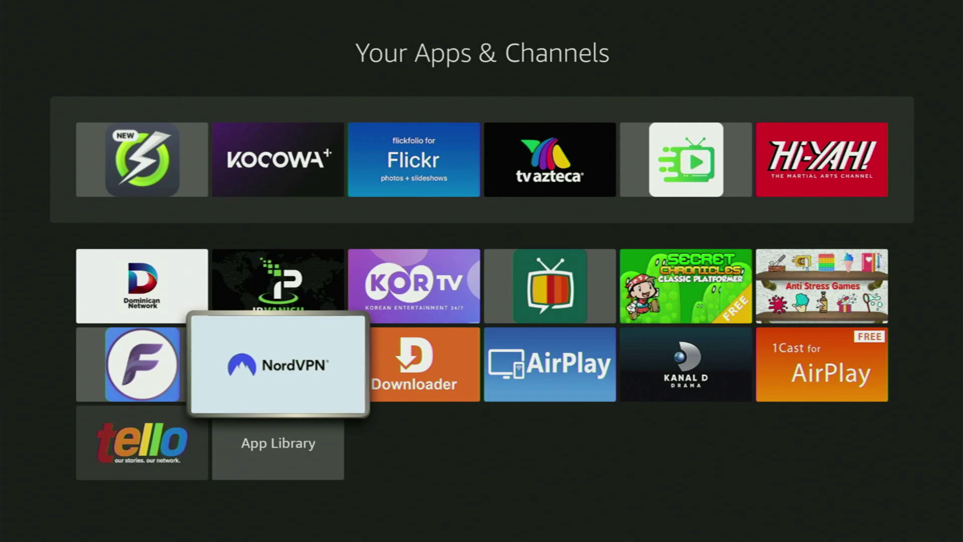
pyautogui.press('Return')
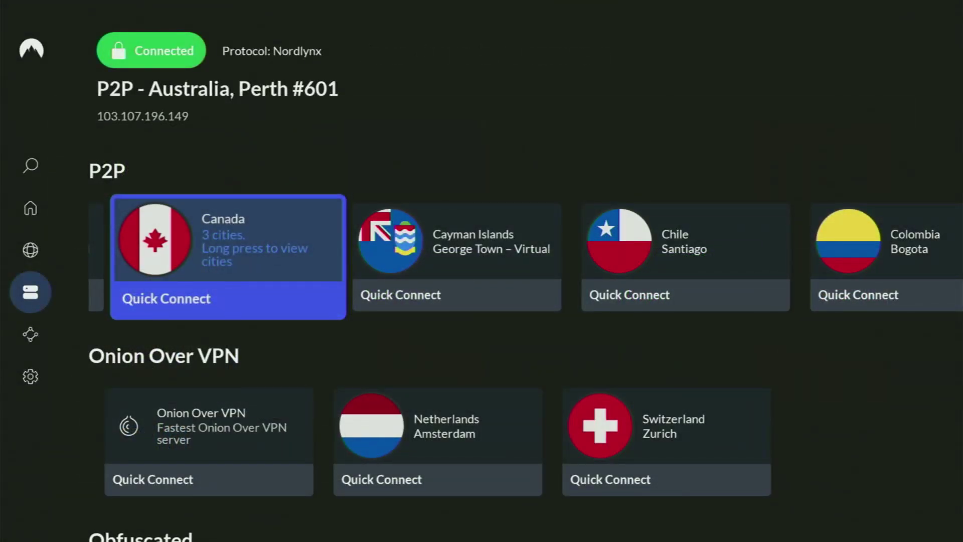
# Look over the Obfuscated and Double VPN specialty servers and open the Countries list
pyautogui.press('Down')
pyautogui.press('Down')
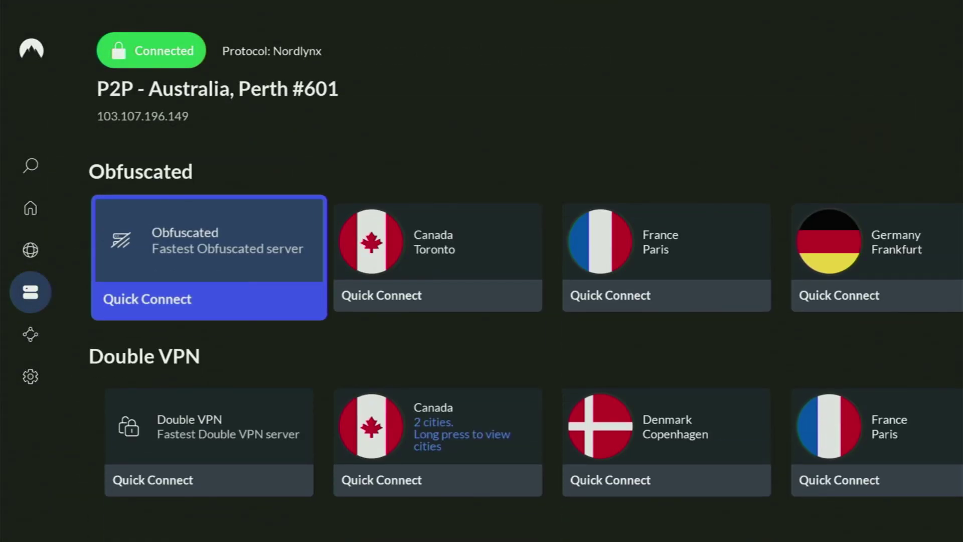
pyautogui.press('Down')
pyautogui.press('Left')
pyautogui.press('Up')
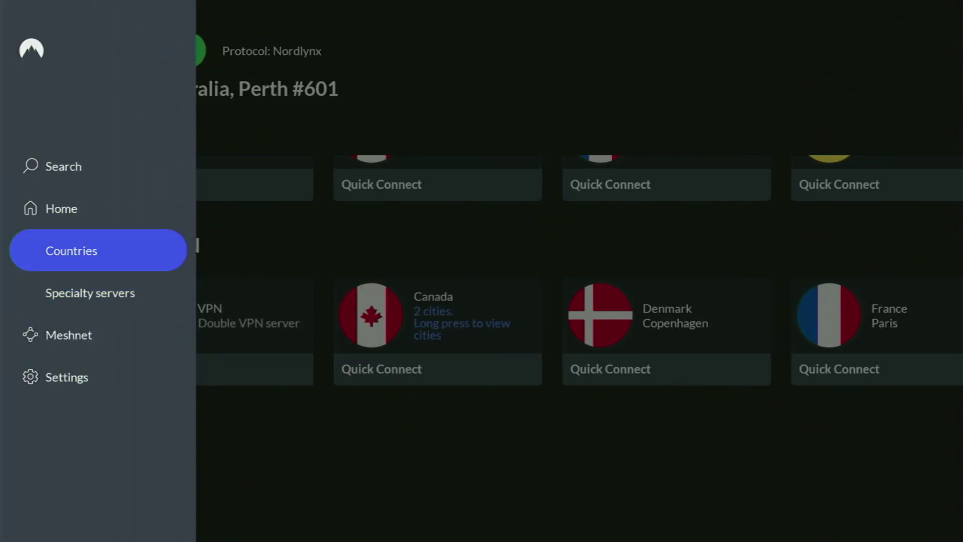
pyautogui.press('Return')
# Find the Netherlands among the countries under N and quick-connect to its Amsterdam server
pyautogui.press('Down')
pyautogui.press('Down')
pyautogui.press('Down')
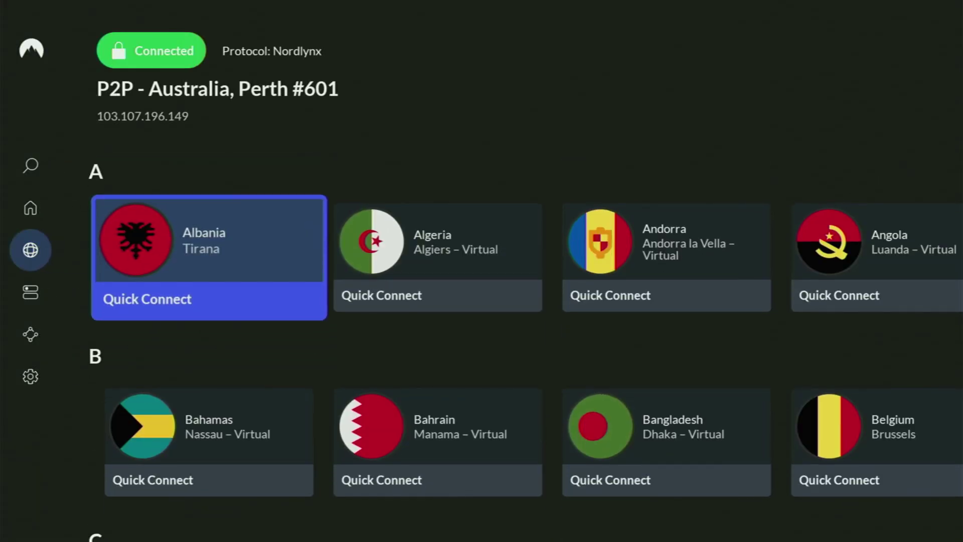
pyautogui.press('Down')
pyautogui.press('Down')
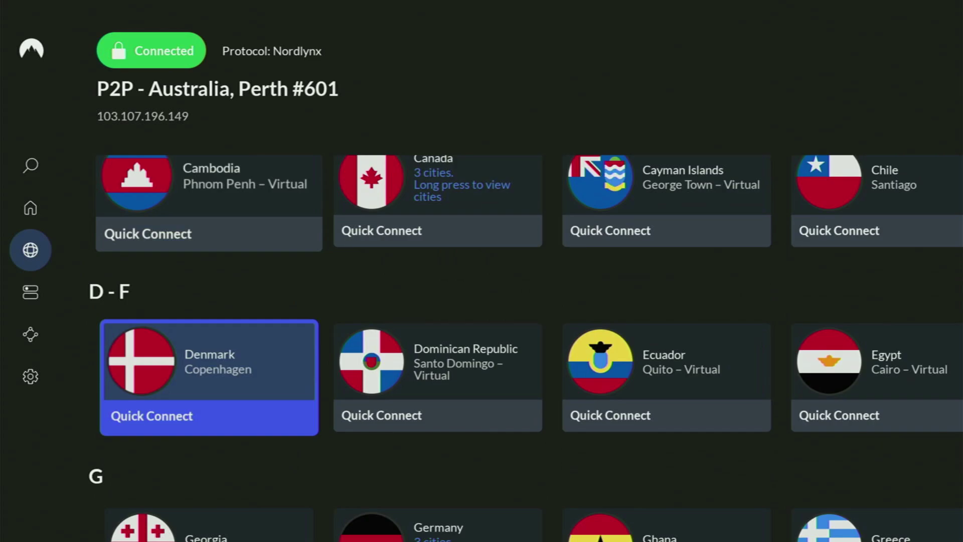
pyautogui.press('Down')
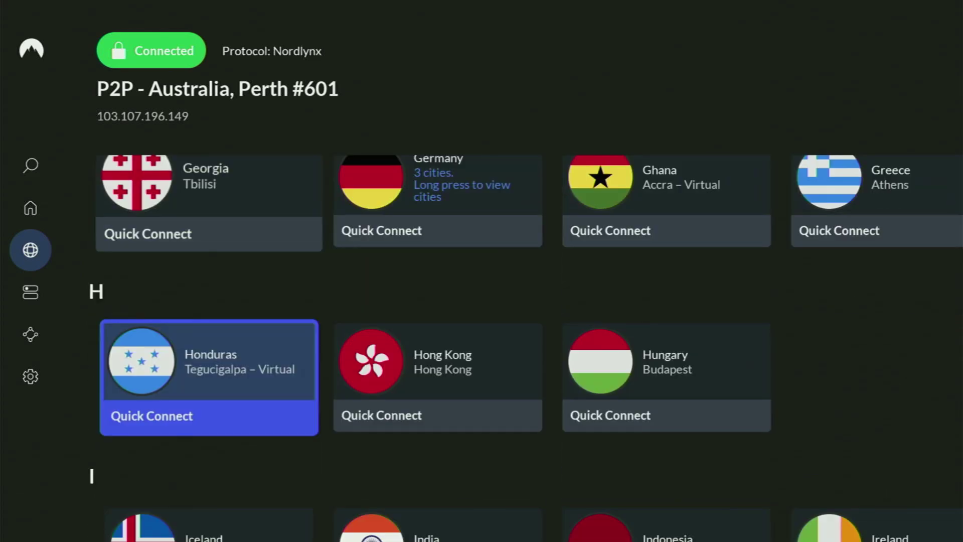
pyautogui.press('Down')
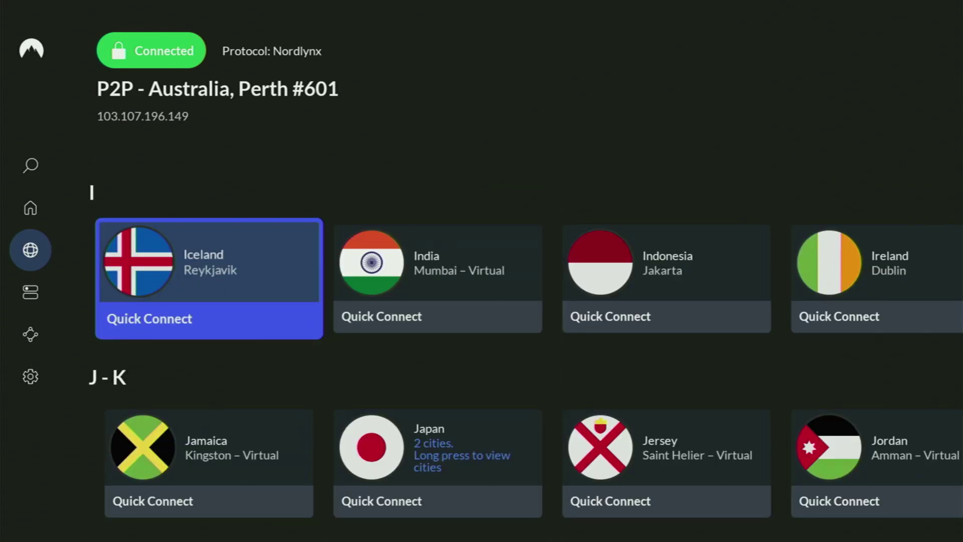
pyautogui.press('Down')
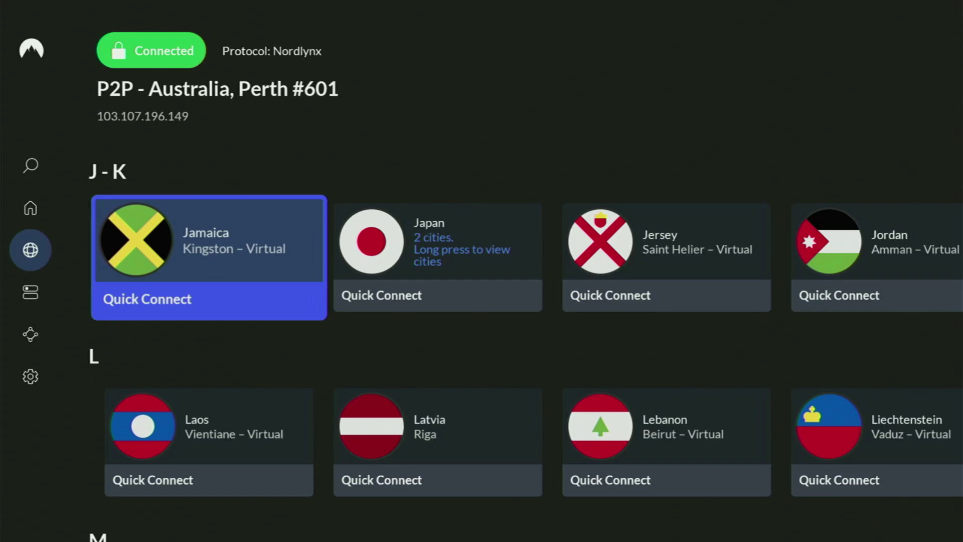
pyautogui.press('Down')
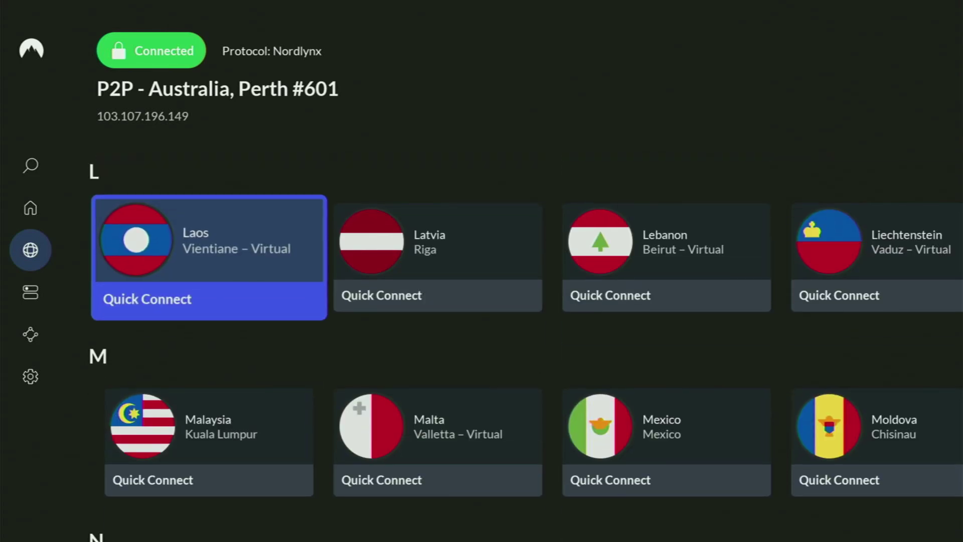
pyautogui.press('Down')
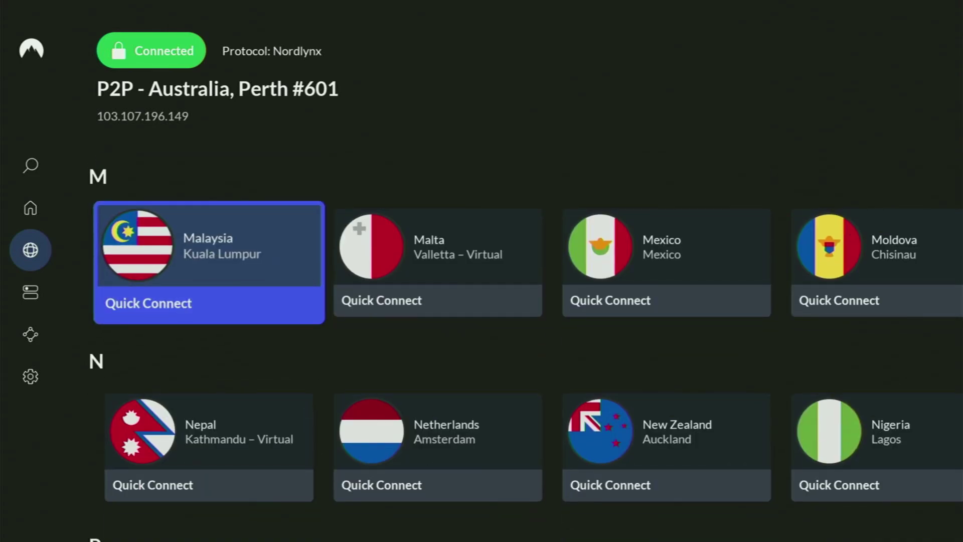
pyautogui.press('Down')
pyautogui.press('Right')
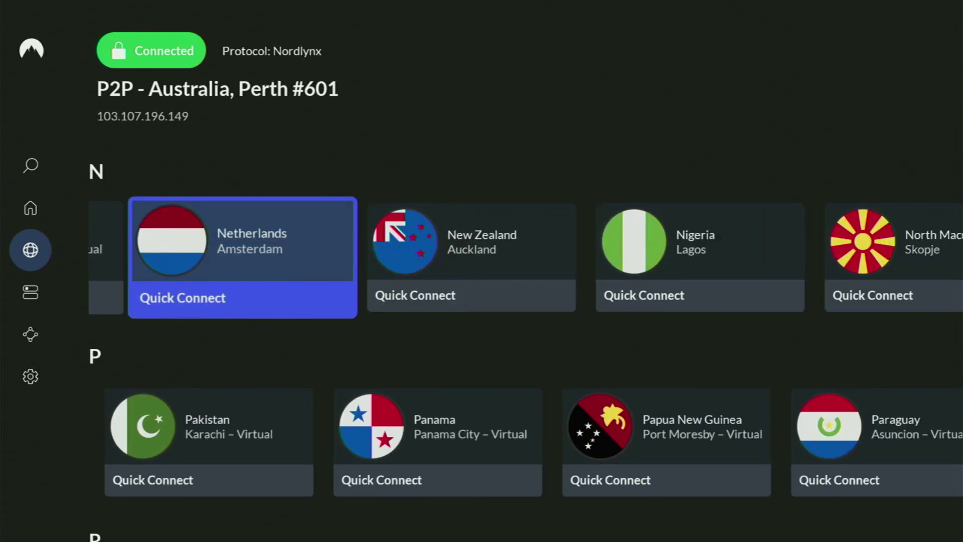
pyautogui.press('Return')
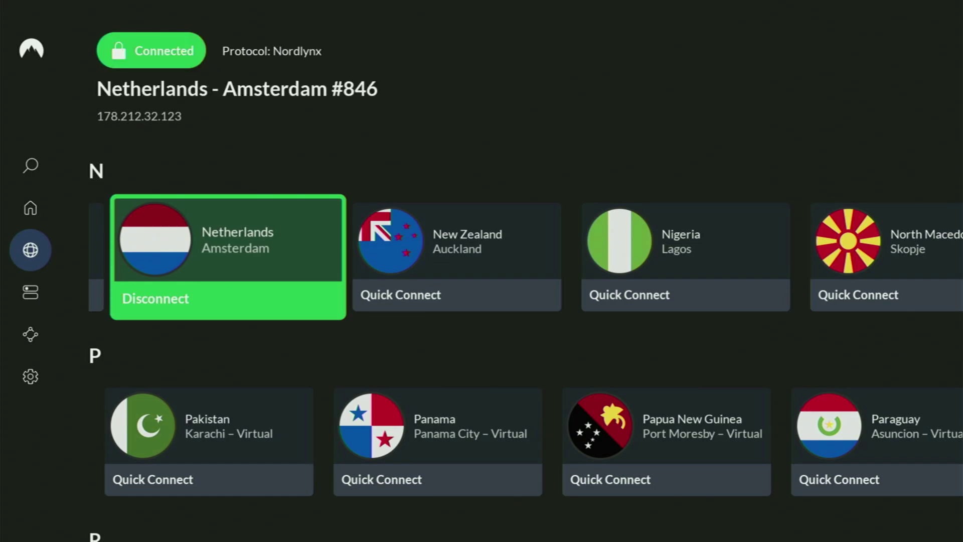
# Browse the remaining country servers from P to U - V, passing United States and Uruguay
pyautogui.press('Down')
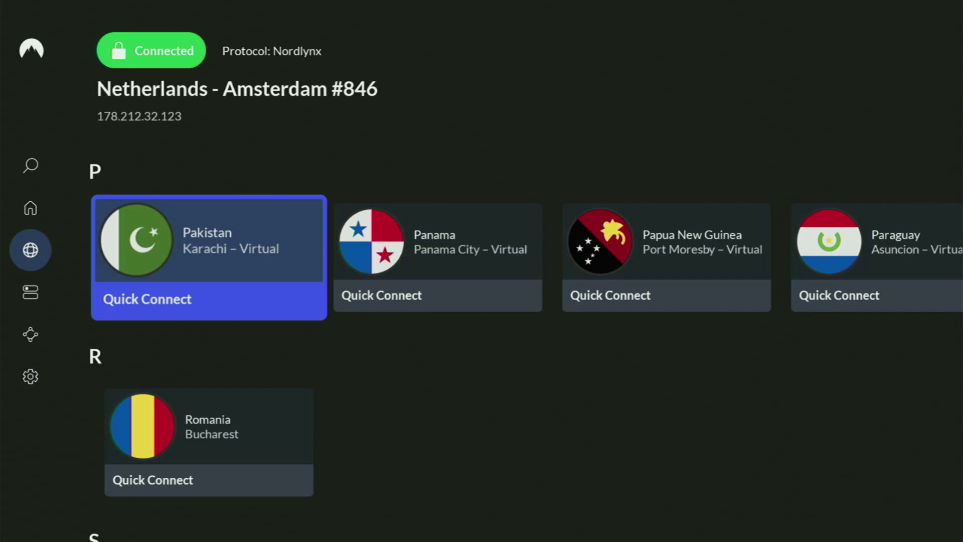
pyautogui.press('Down')
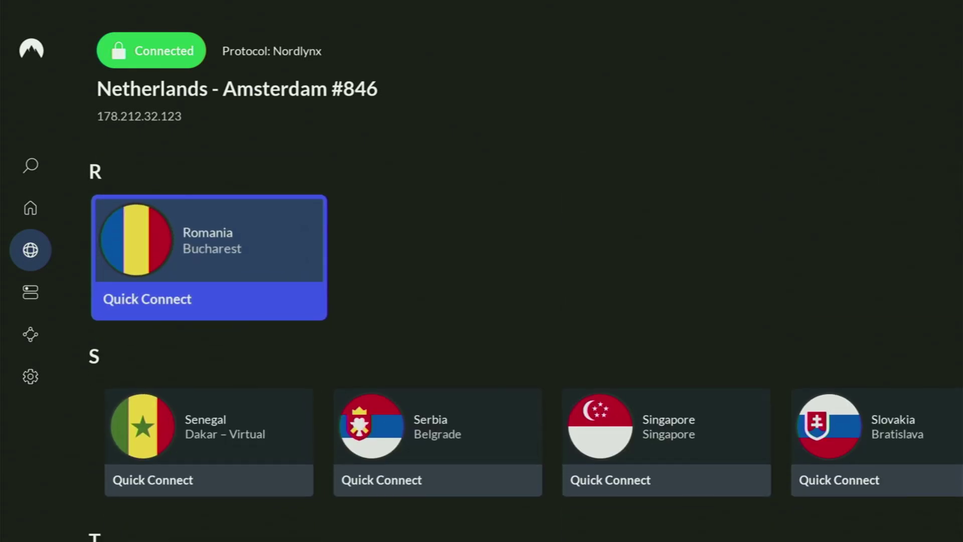
pyautogui.press('Down')
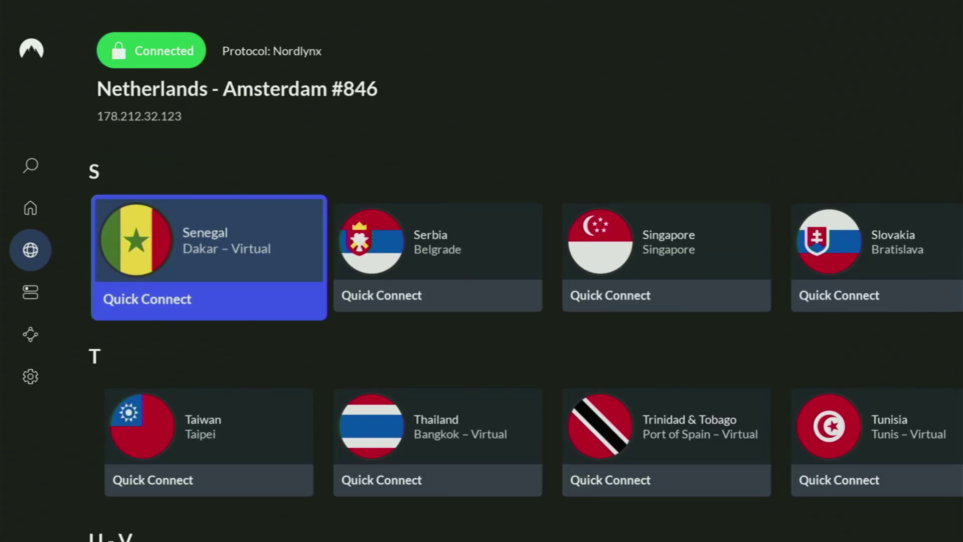
pyautogui.press('Down')
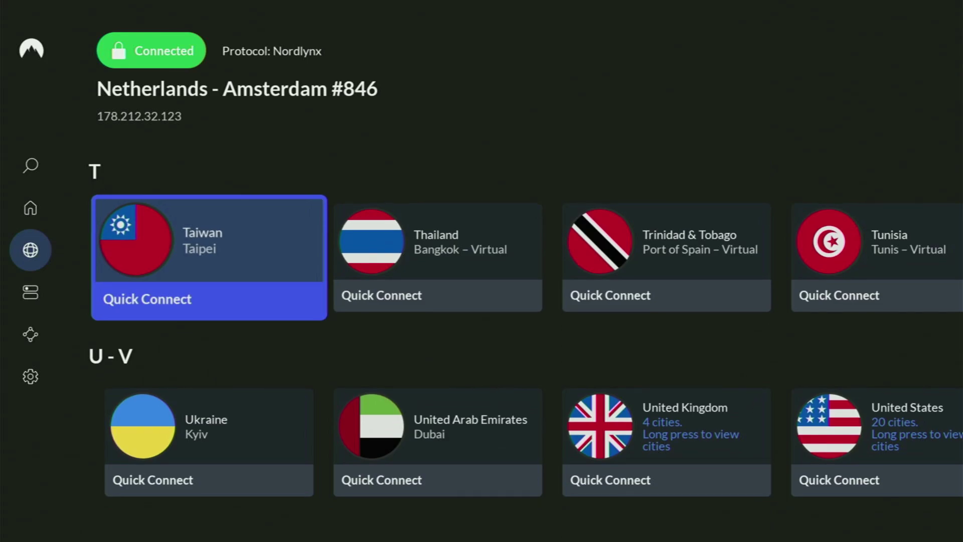
pyautogui.press('Down')
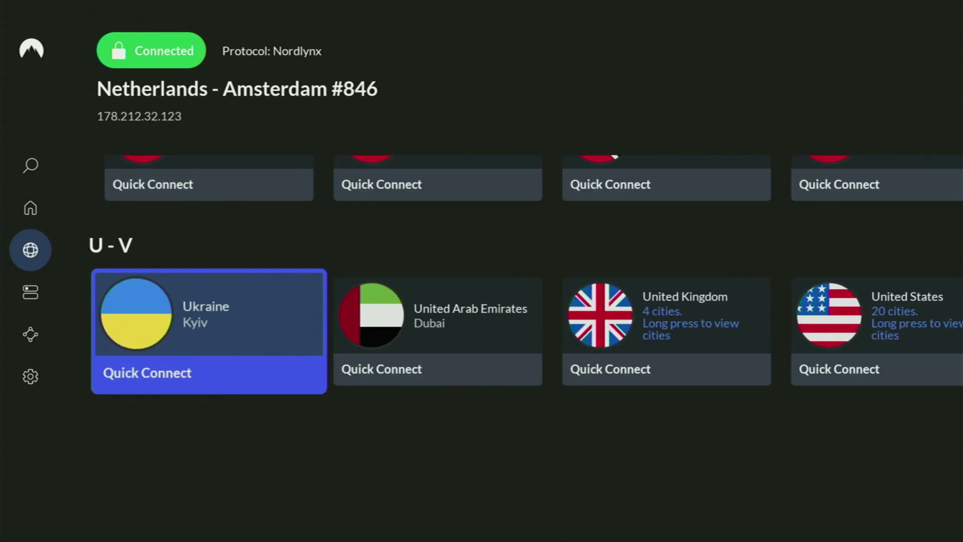
pyautogui.press('Right')
pyautogui.press('Right')
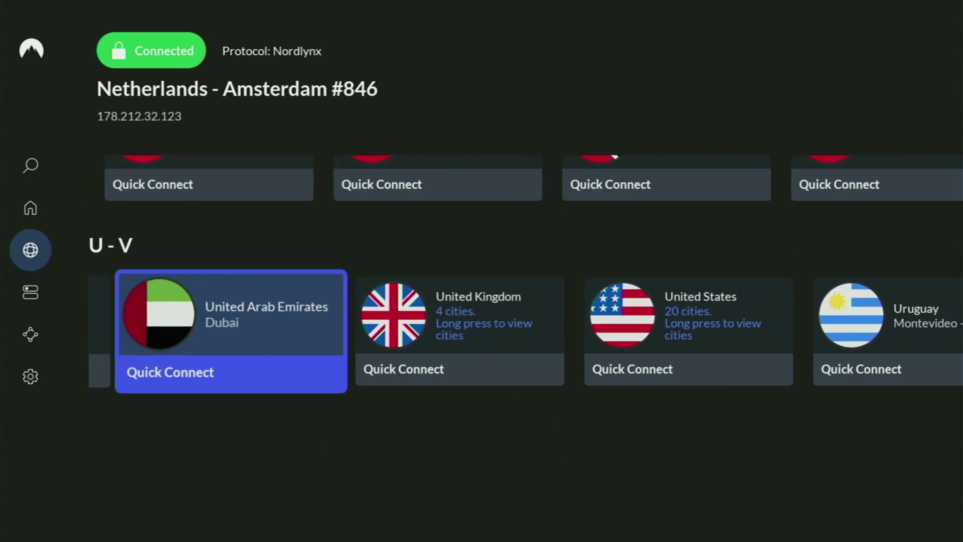
pyautogui.press('Right')
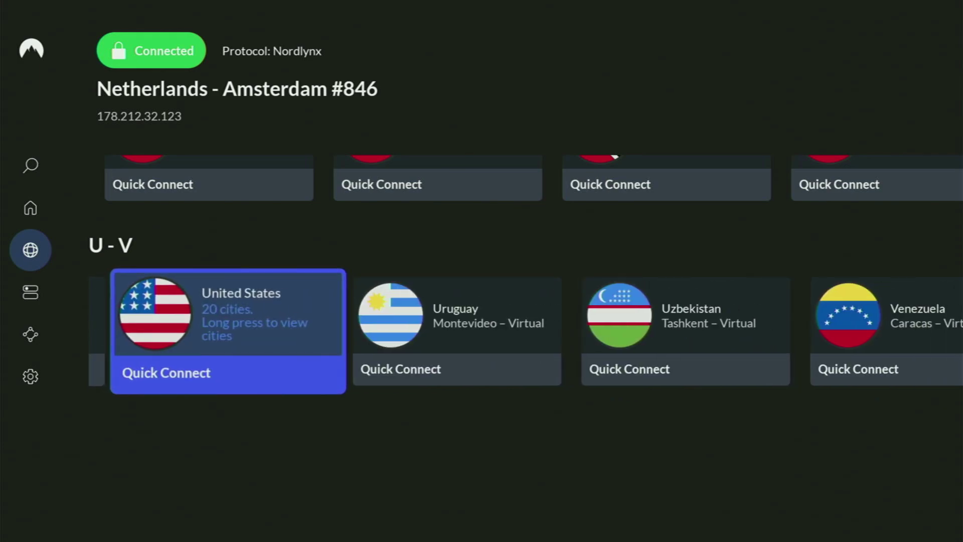
pyautogui.press('Right')
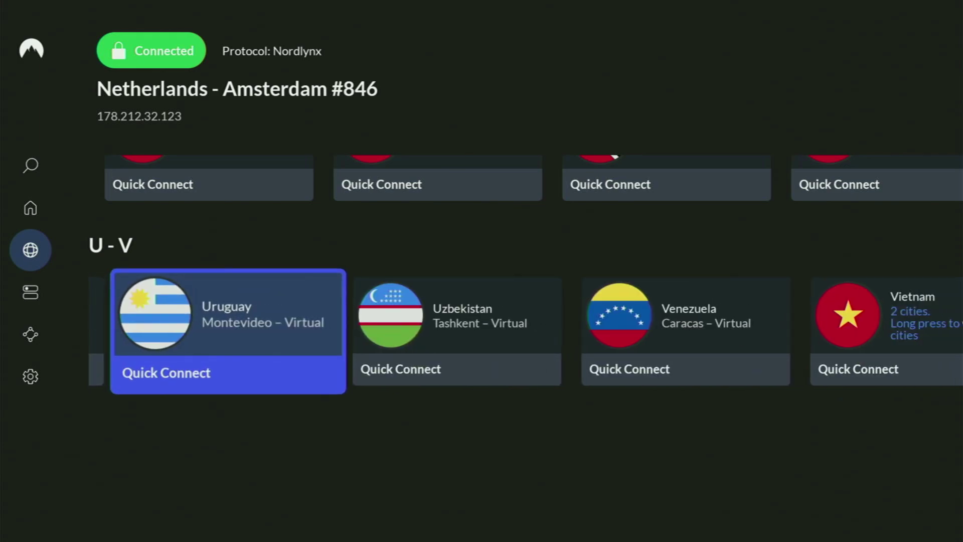
pyautogui.press('Right')
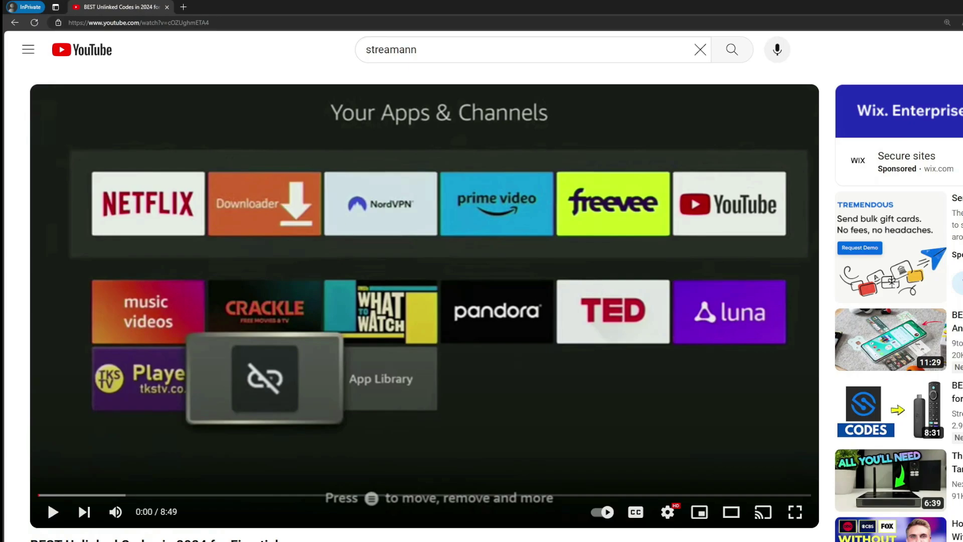
# Switch to the YouTube video page in the browser and examine its full description and pinned comment for the NordVPN offer
pyautogui.scroll(-7, 348, 439)
pyautogui.click(335, 311)
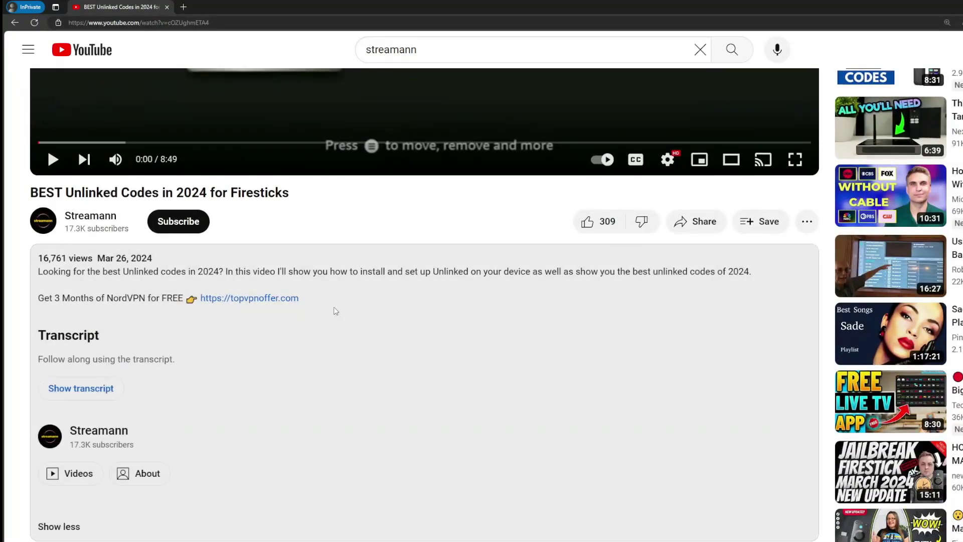
pyautogui.scroll(-4, 238, 318)
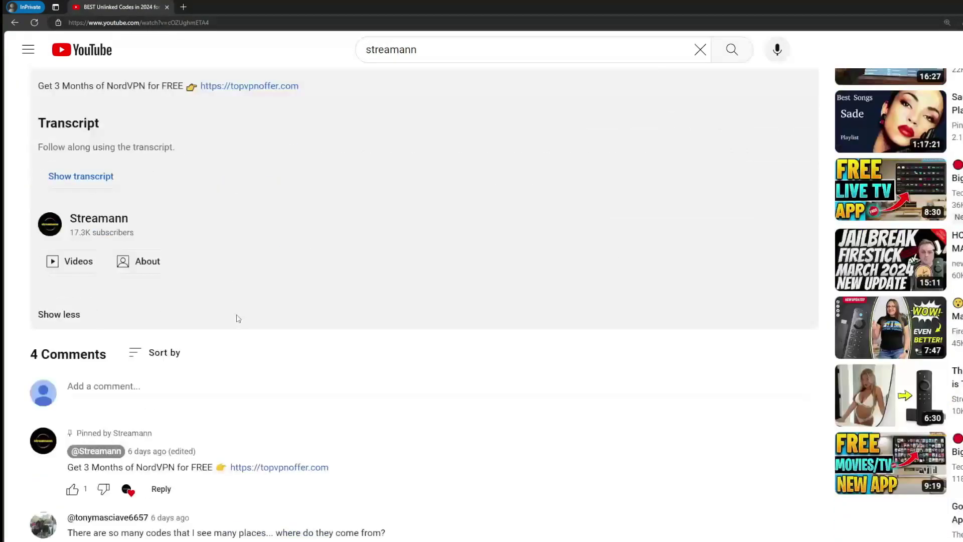
# Open the topvpnoffer.com link from the pinned comment and examine the NordVPN 2-year plan offer with 3 extra months
pyautogui.scroll(-1, 238, 318)
pyautogui.moveTo(328, 411); pyautogui.dragTo(231, 410)
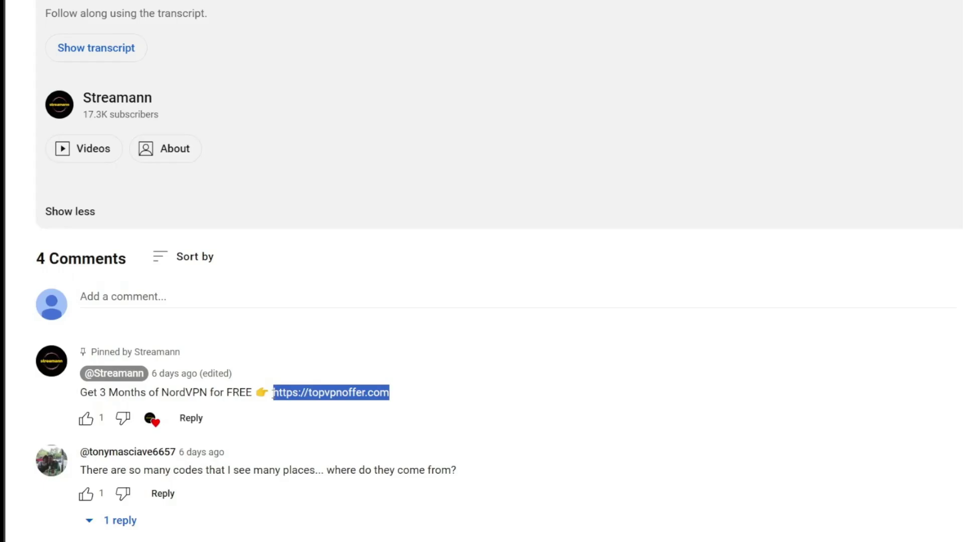
pyautogui.click(301, 392)
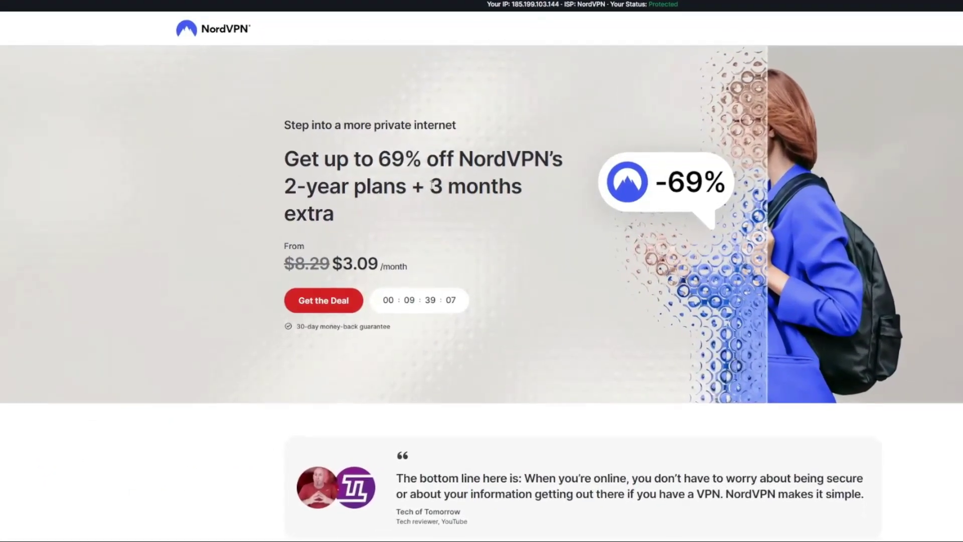
pyautogui.moveTo(430, 185); pyautogui.dragTo(526, 215)
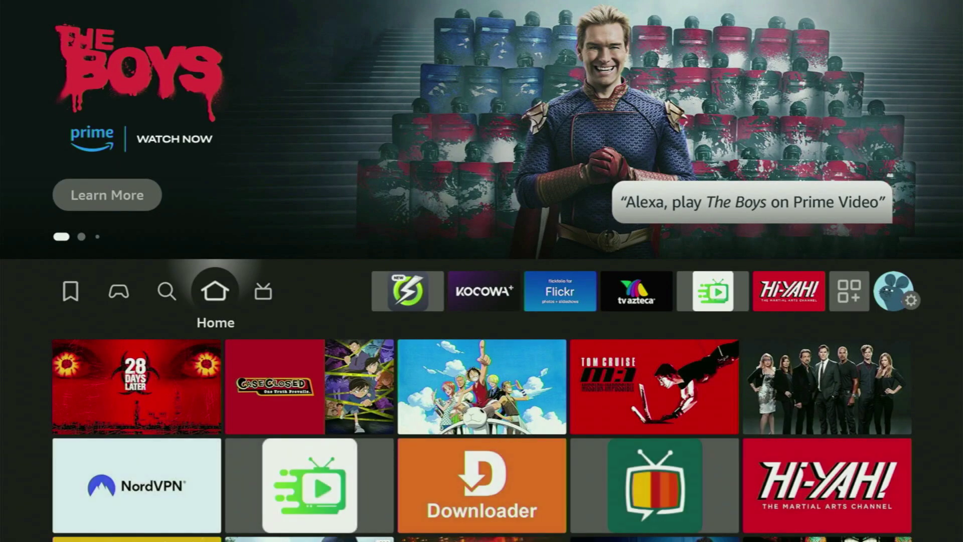
# Switch to the Fire TV home screen and open Downloader from the row of recent apps
pyautogui.press('Down')
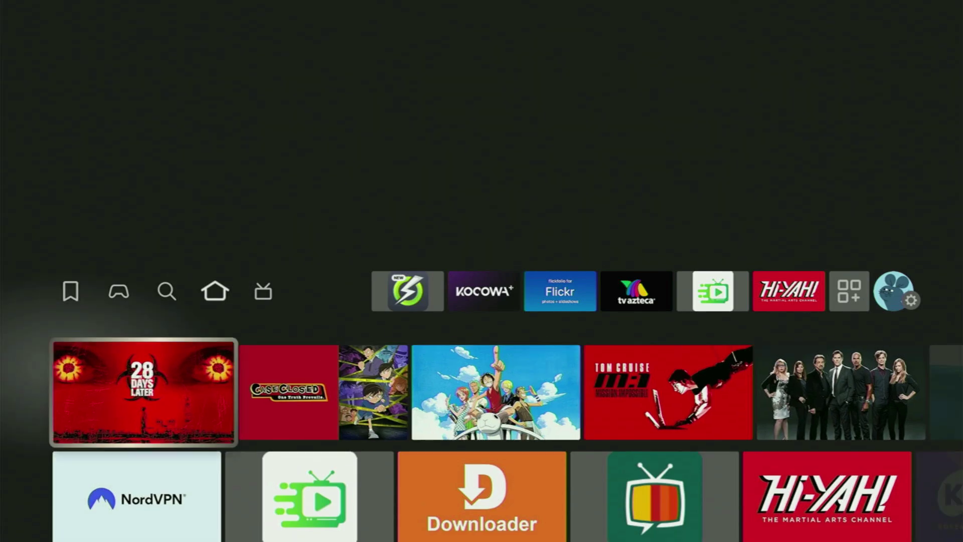
pyautogui.press('Down')
pyautogui.press('Right')
pyautogui.press('Right')
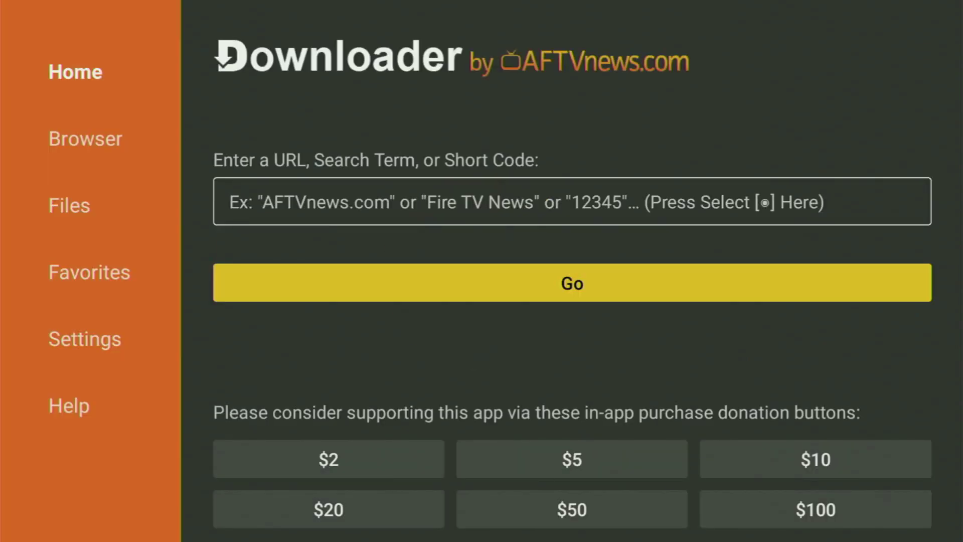
# Enter the short code 59745 in Downloader's URL and search field
pyautogui.press('Up')
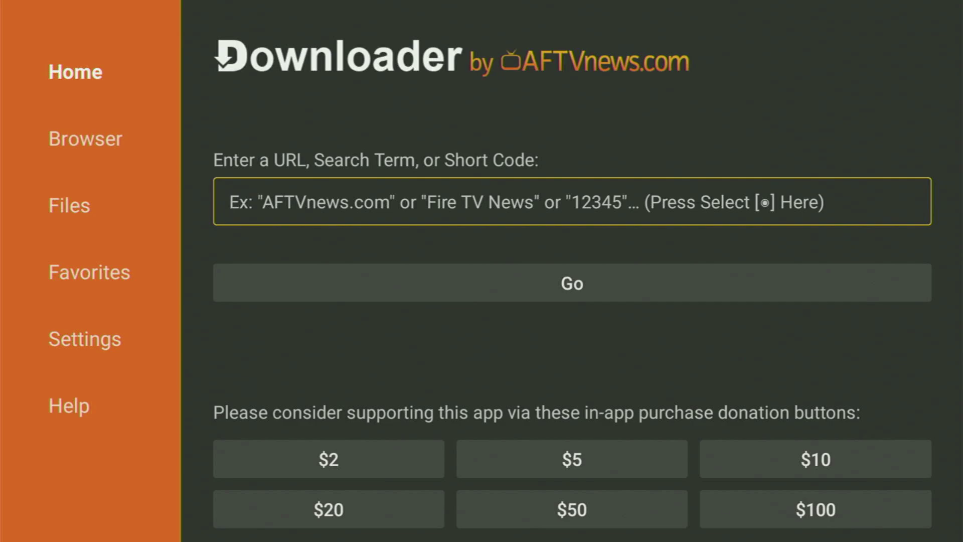
pyautogui.press('Return')
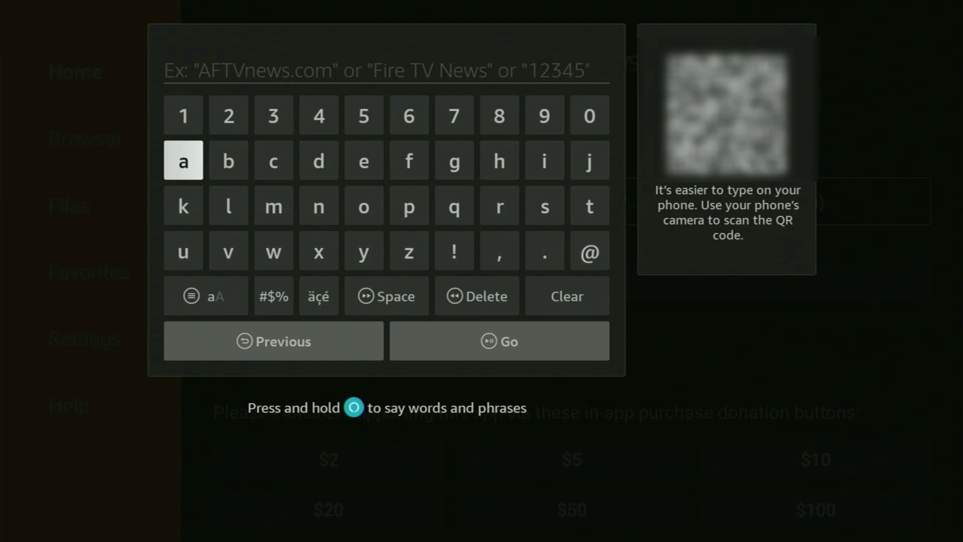
pyautogui.press('Up')
pyautogui.press('Right')
pyautogui.press('Right')
pyautogui.press('Right')
pyautogui.press('Right')
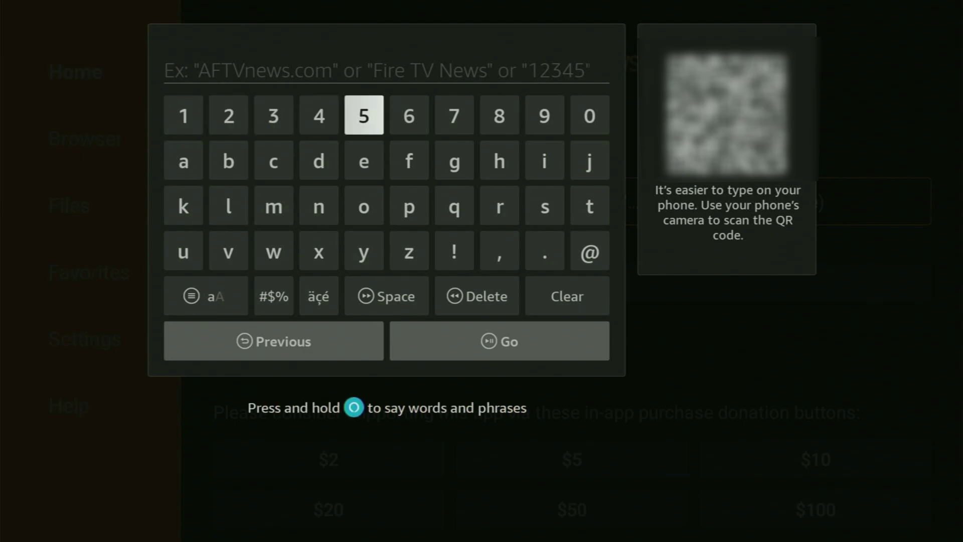
pyautogui.press('Return')
pyautogui.press('Right')
pyautogui.press('Right')
pyautogui.press('Right')
pyautogui.press('Right')
pyautogui.press('Return')
pyautogui.press('Left')
pyautogui.press('Left')
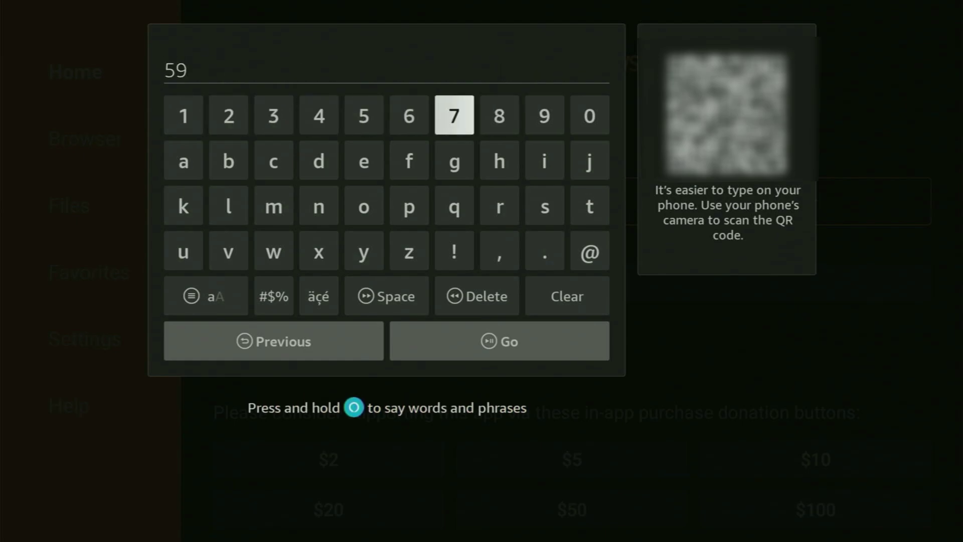
pyautogui.press('Return')
pyautogui.press('Left')
pyautogui.press('Left')
pyautogui.press('Left')
pyautogui.press('Return')
pyautogui.press('Right')
pyautogui.press('Return')
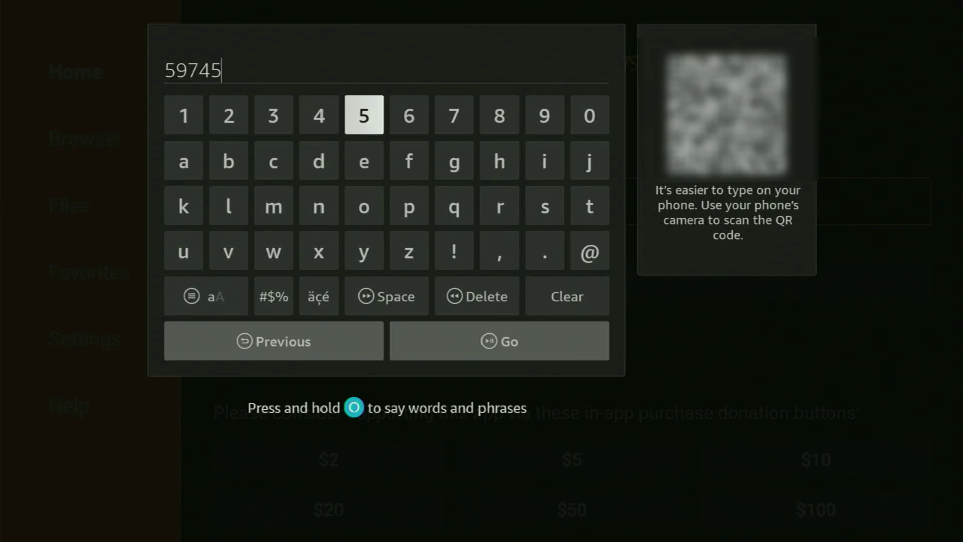
# Submit the short code to download the Cinema HD APK
pyautogui.press('Down')
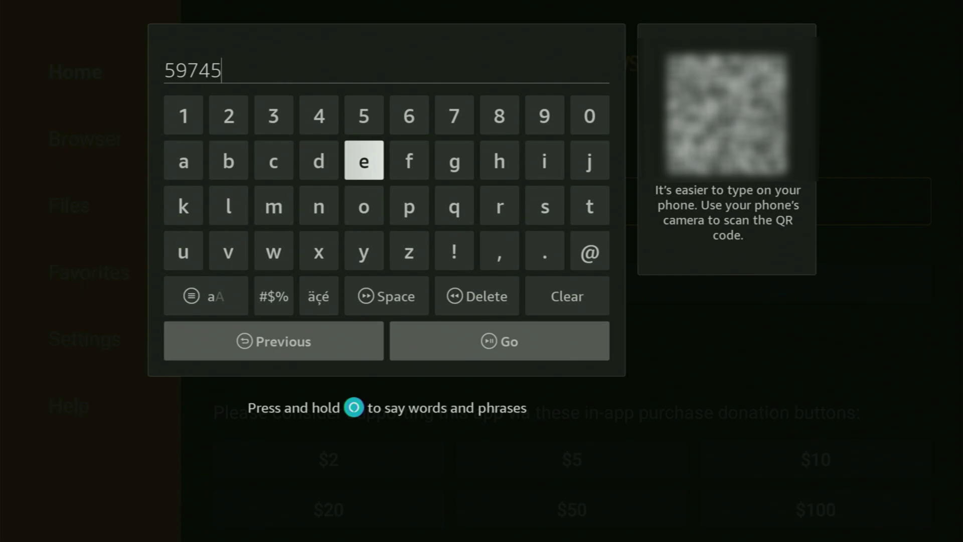
pyautogui.press('Down')
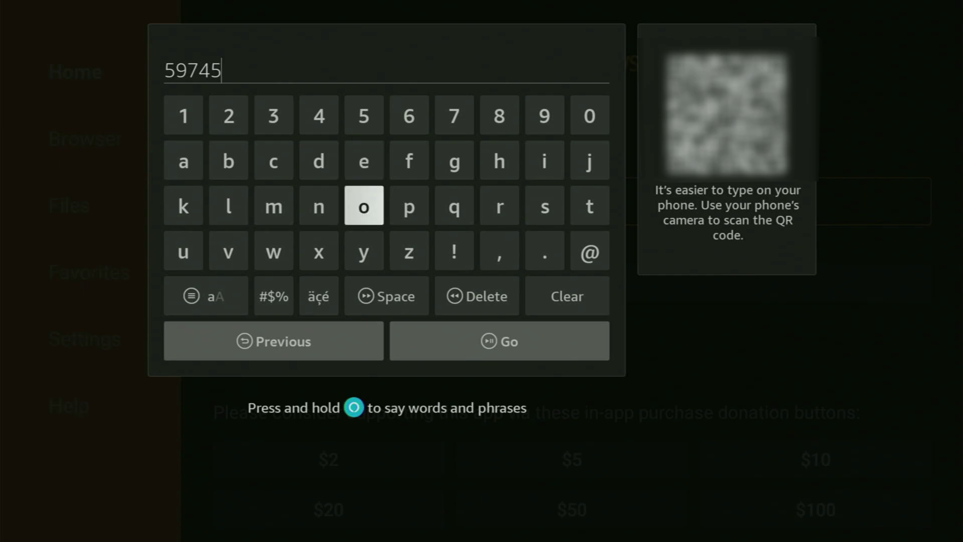
pyautogui.press('Down')
pyautogui.press('Down')
pyautogui.press('Down')
pyautogui.press('Right')
pyautogui.press('Return')
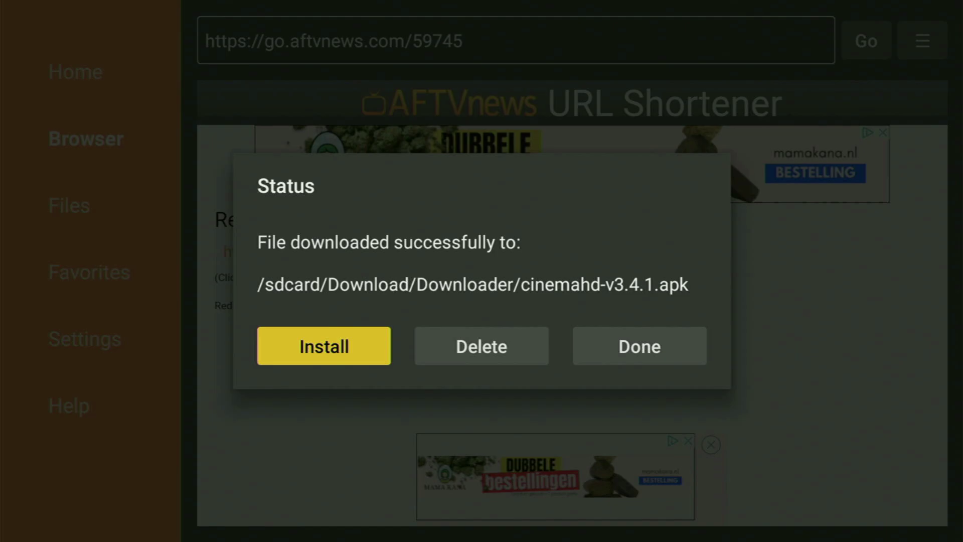
# Delete the downloaded cinemahd-v3.4.1.apk installer file from the Downloader folder
pyautogui.press('Right')
pyautogui.press('Return')
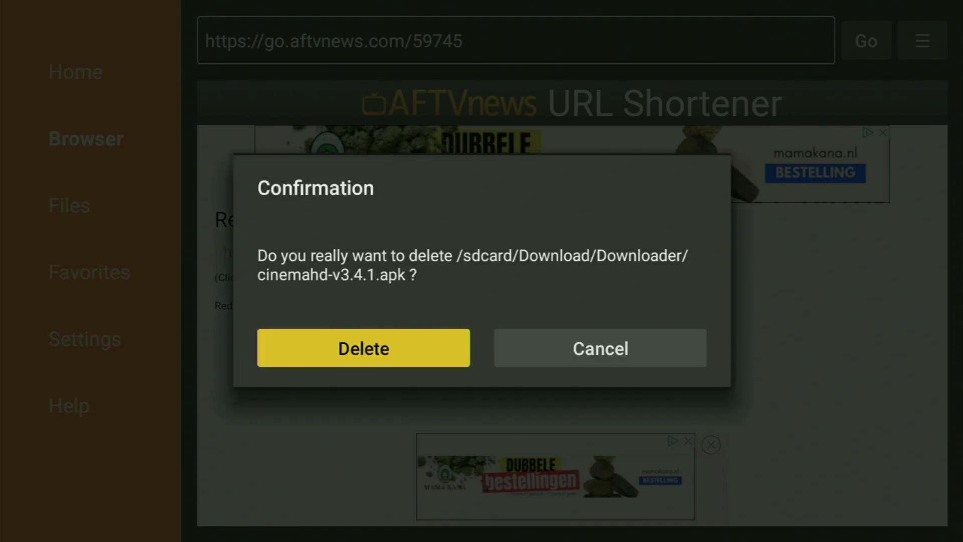
pyautogui.press('Return')
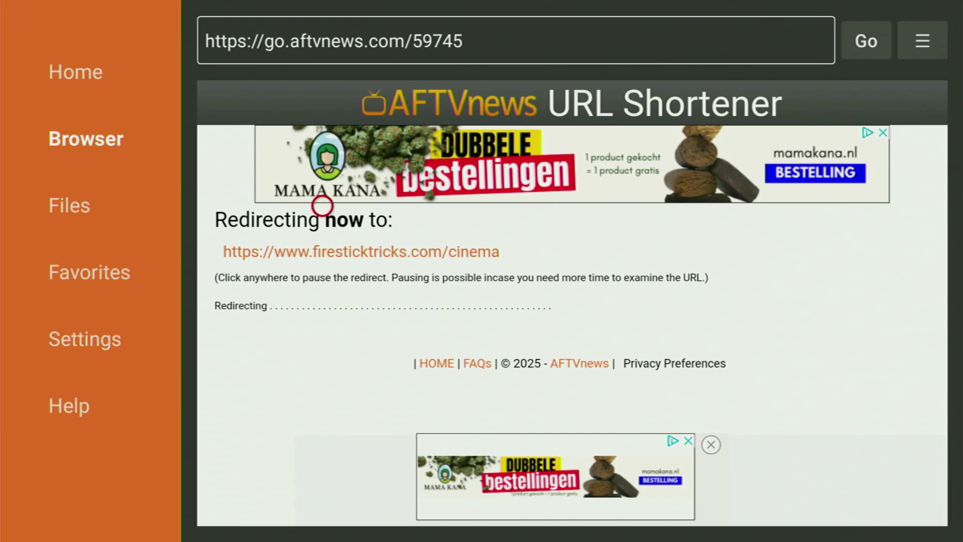
# Return to the Fire TV home screen and open the full Your Apps & Channels list
pyautogui.press('Home')
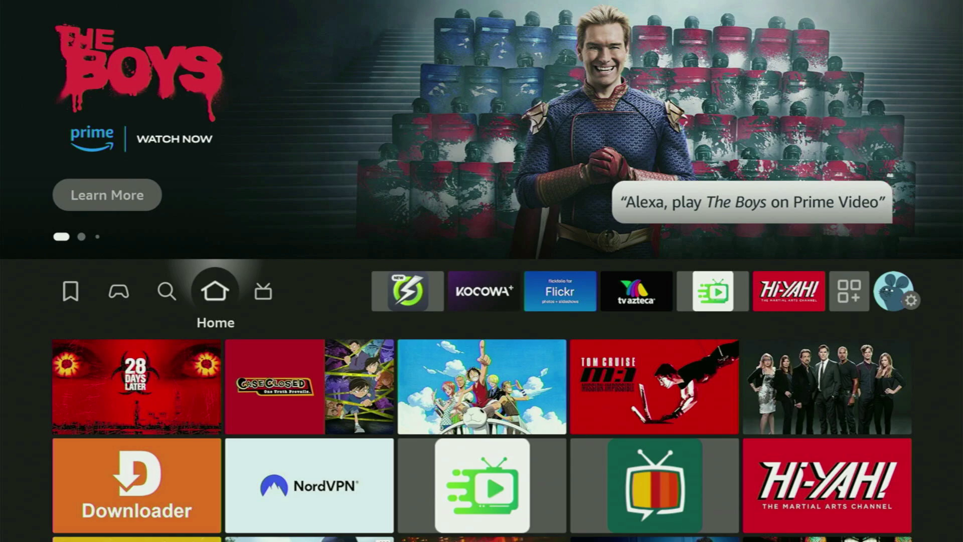
pyautogui.press('Right')
pyautogui.press('Right')
pyautogui.press('Right')
pyautogui.press('Right')
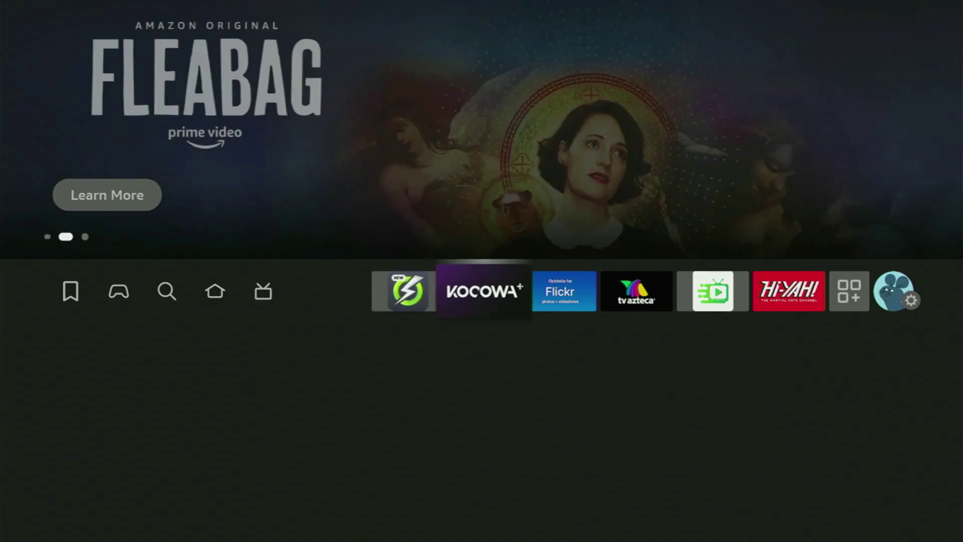
pyautogui.press('Right')
pyautogui.press('Right')
pyautogui.press('Right')
pyautogui.press('Right')
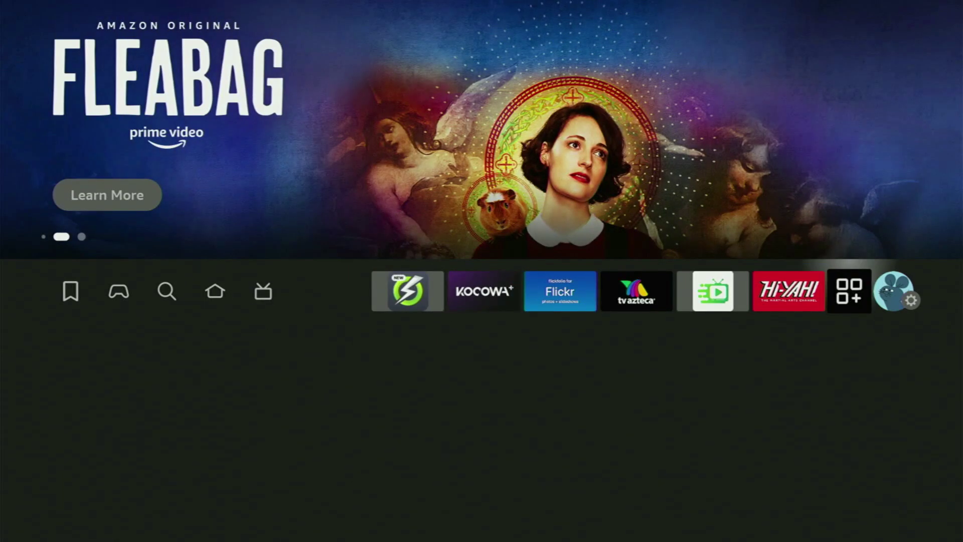
pyautogui.press('Return')
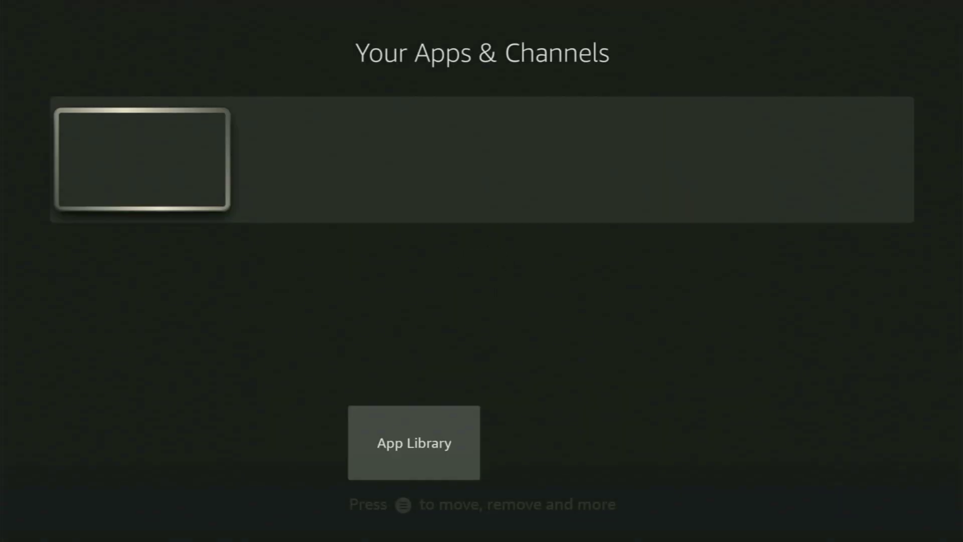
# Move the Cinema app to the front of Your Apps & Channels
pyautogui.press('Down')
pyautogui.press('Down')
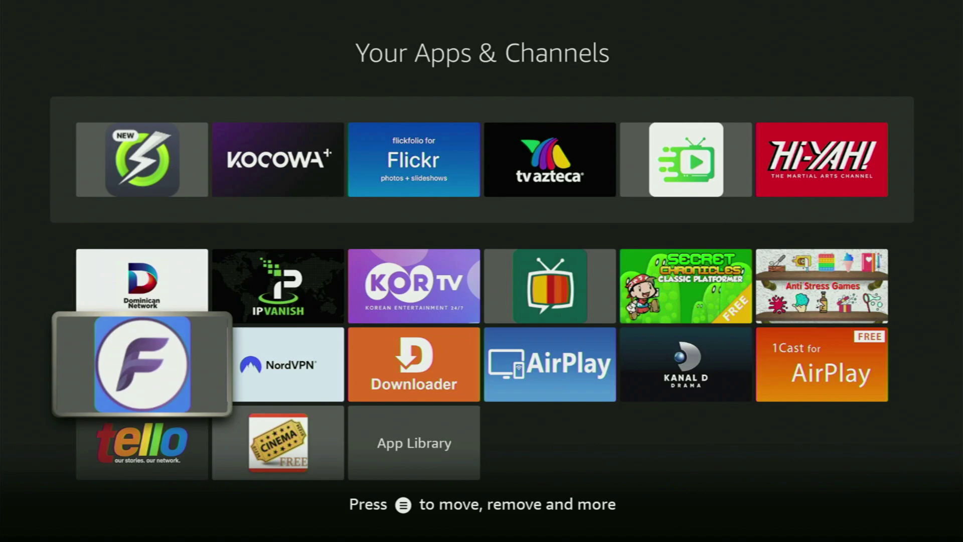
pyautogui.press('Right')
pyautogui.press('Down')
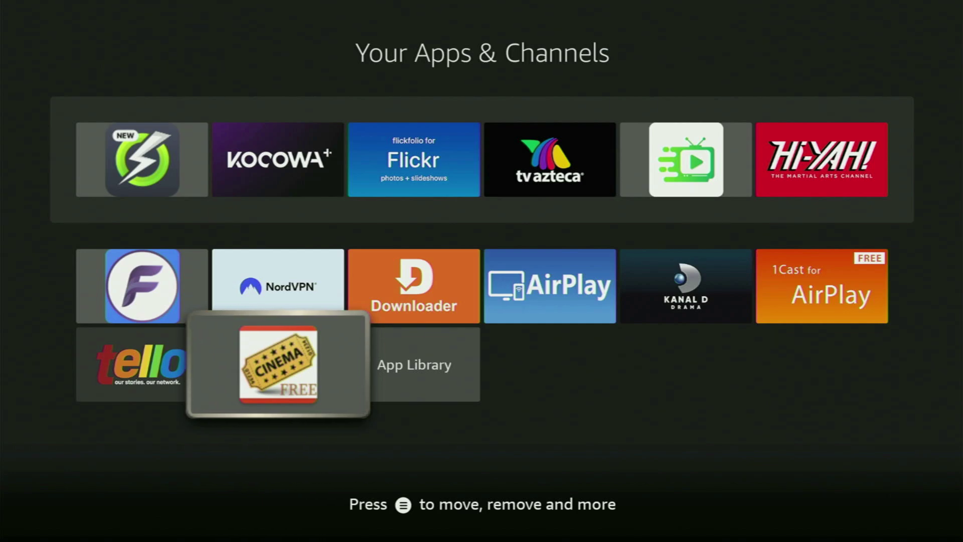
pyautogui.press('Menu')
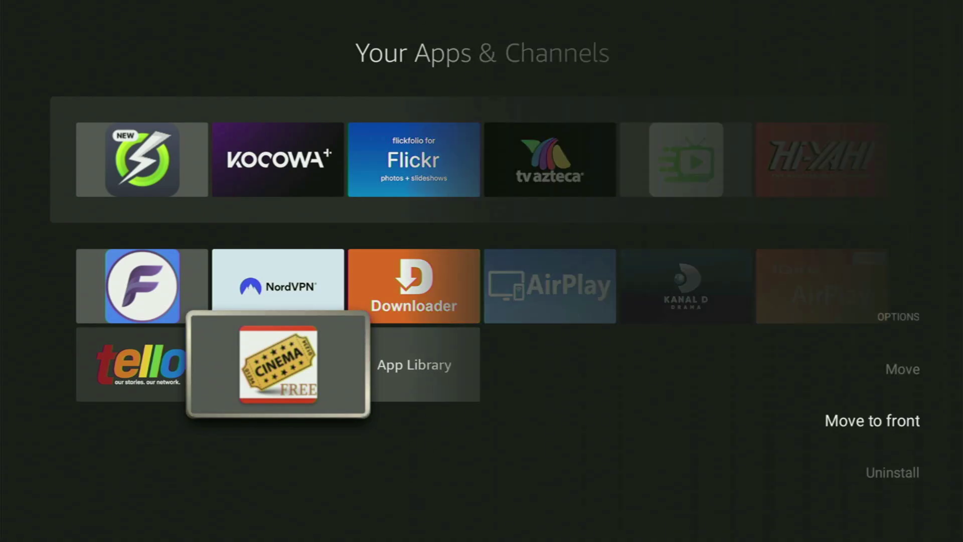
pyautogui.press('Return')
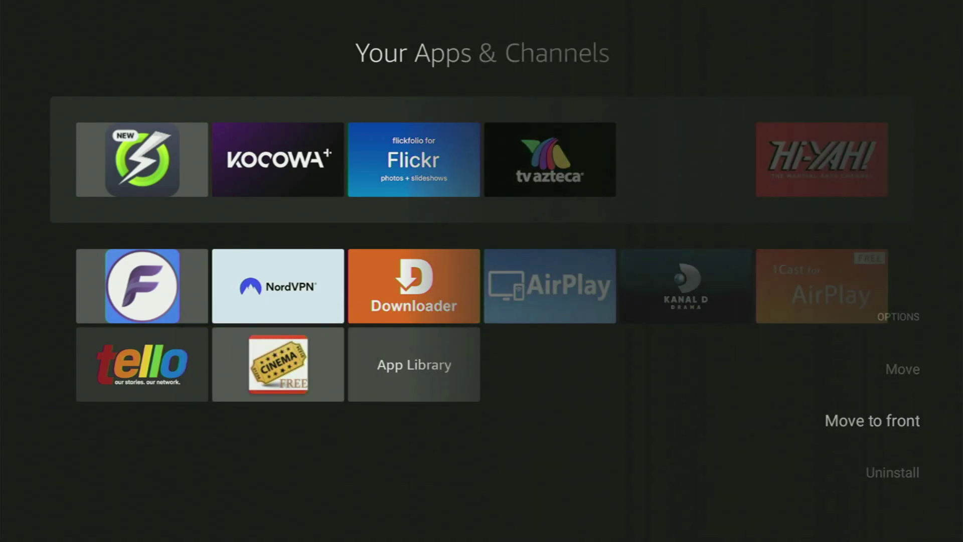
pyautogui.press('Down')
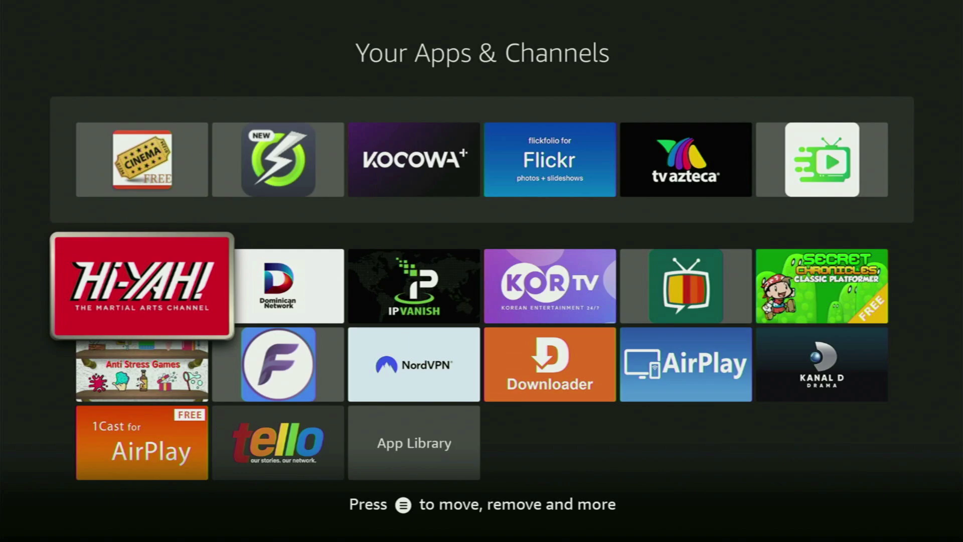
pyautogui.press('Up')
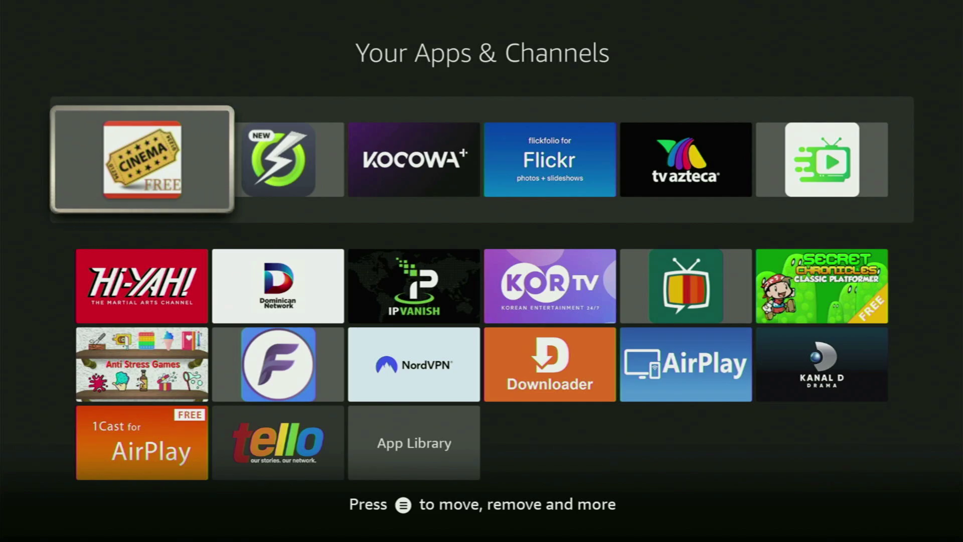
# Select the NordVPN app in Your Apps & Channels
pyautogui.press('Down')
pyautogui.press('Down')
pyautogui.press('Right')
pyautogui.press('Right')
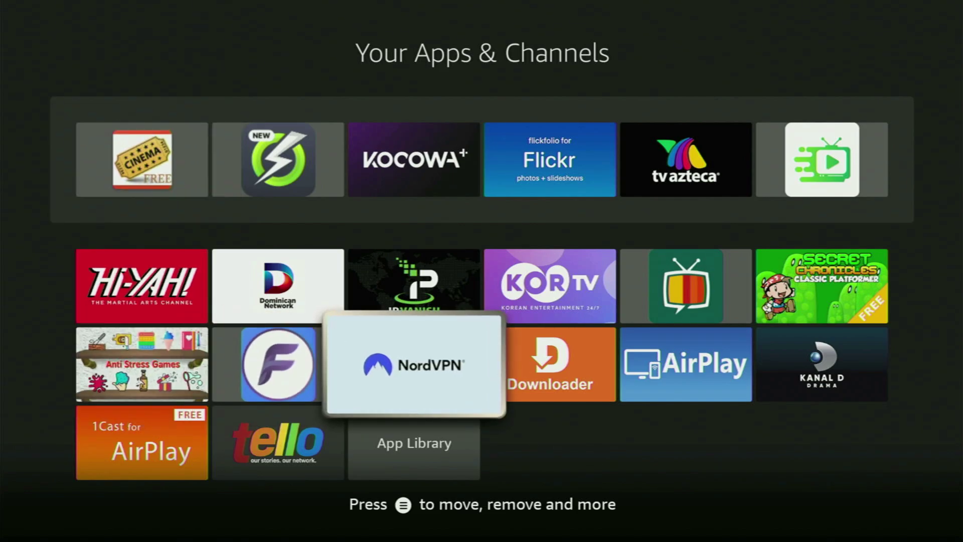